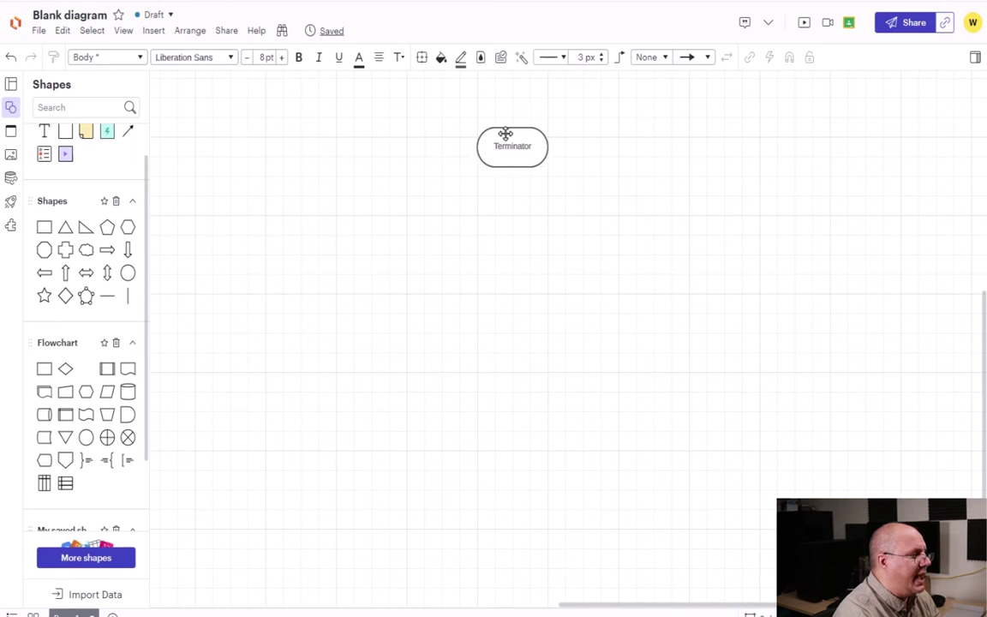
- Label the top terminator 'Start'
double_click(502, 126)
type("S")
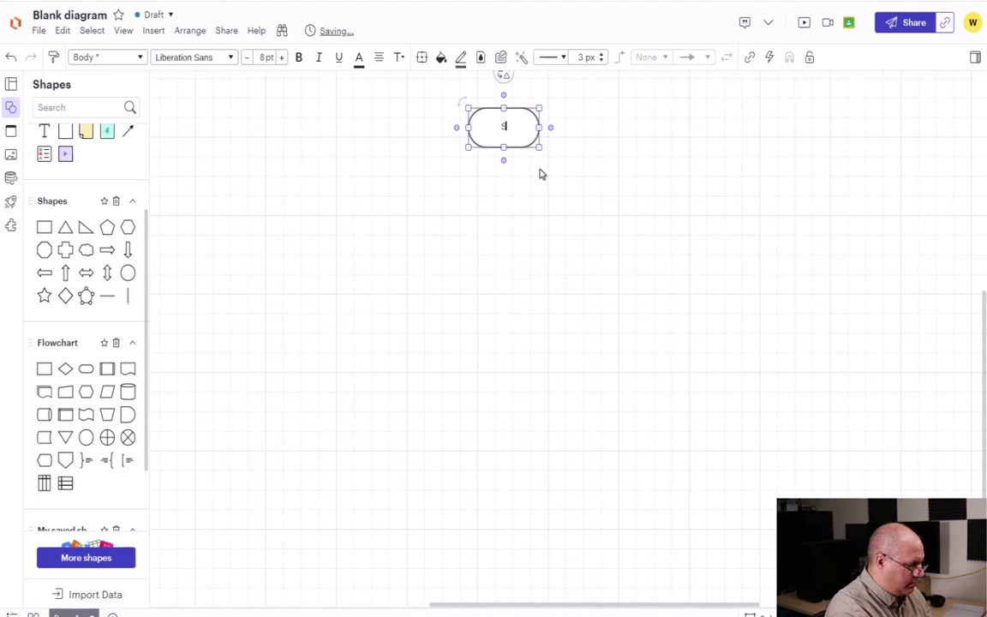
type("tart")
left_click(531, 193)
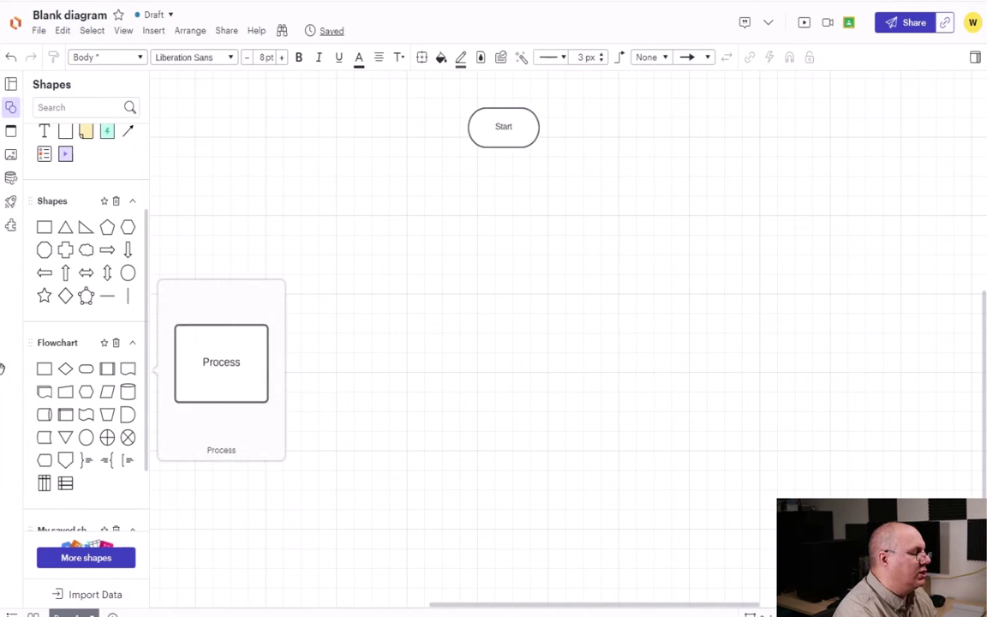
- Add a process box below Start reading 'isPrime = true' and 'number = 1', with an arrow from Start
left_click_drag(44, 369, 506, 216)
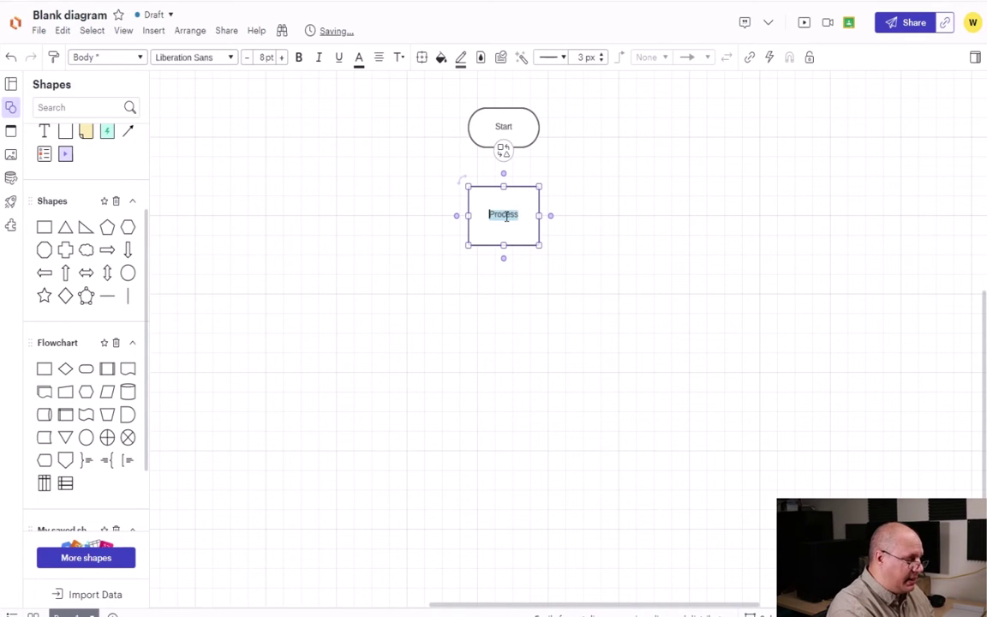
type("isPrime")
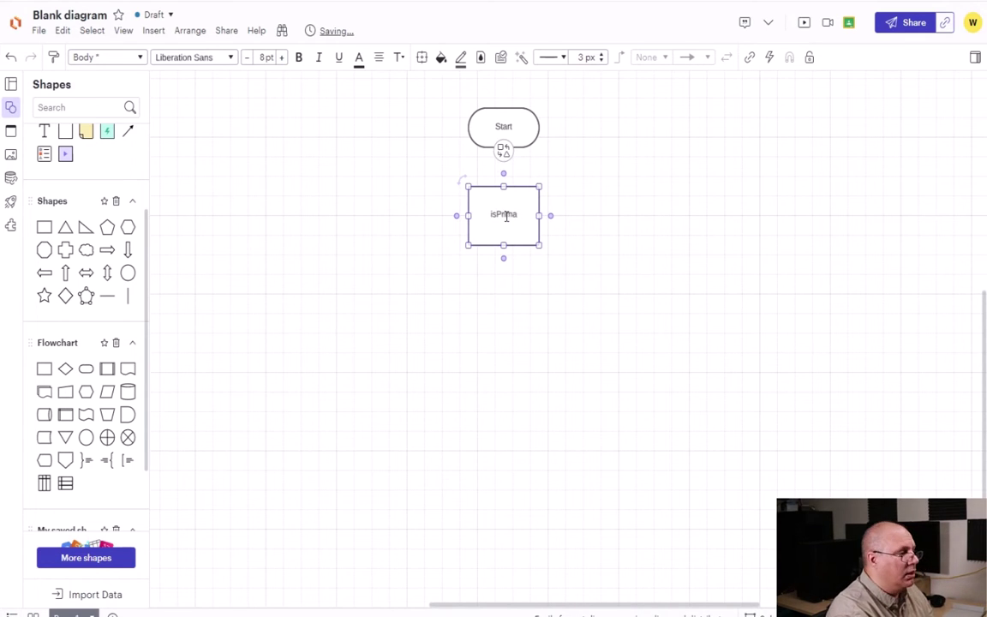
type(" = true")
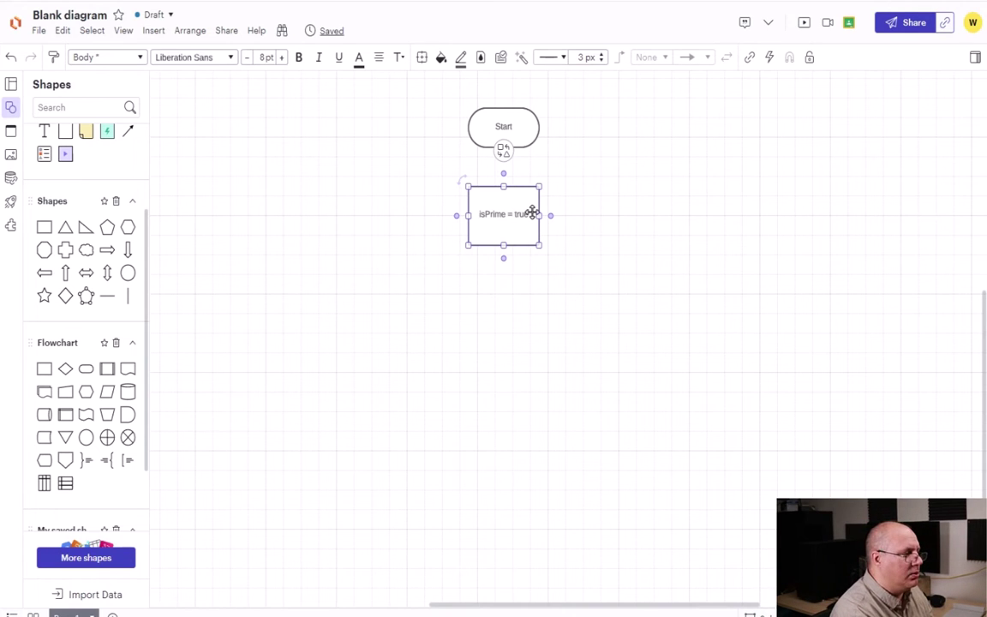
key("ctrl+a")
key("End")
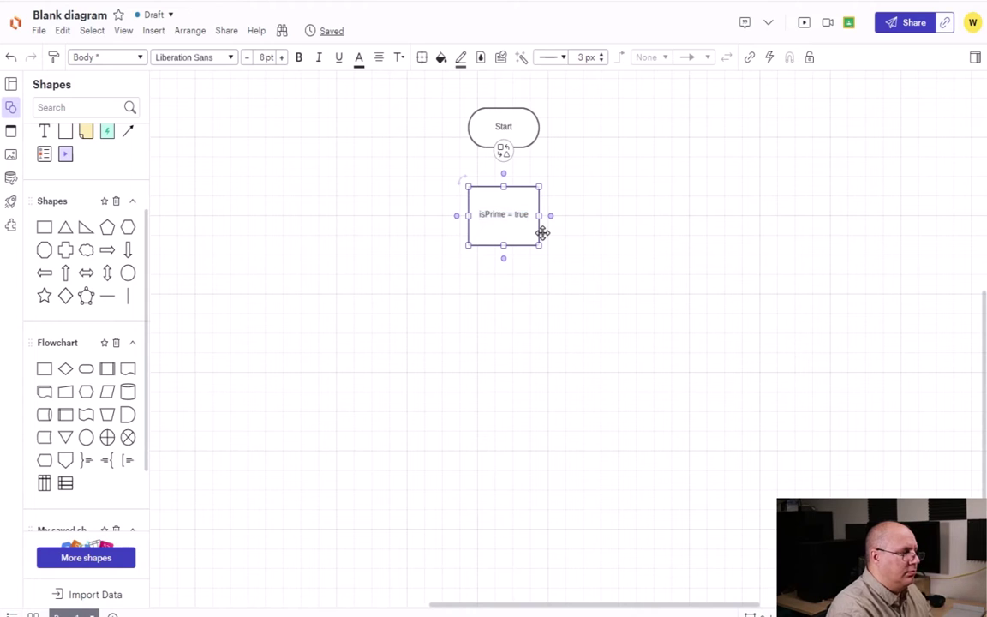
key("Return")
type("number =")
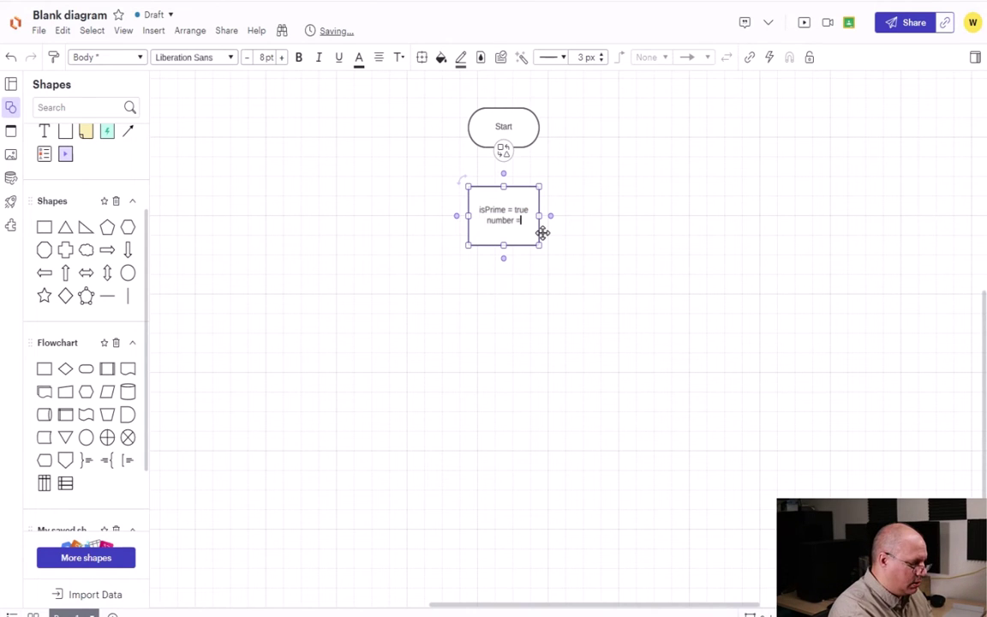
type(" 1")
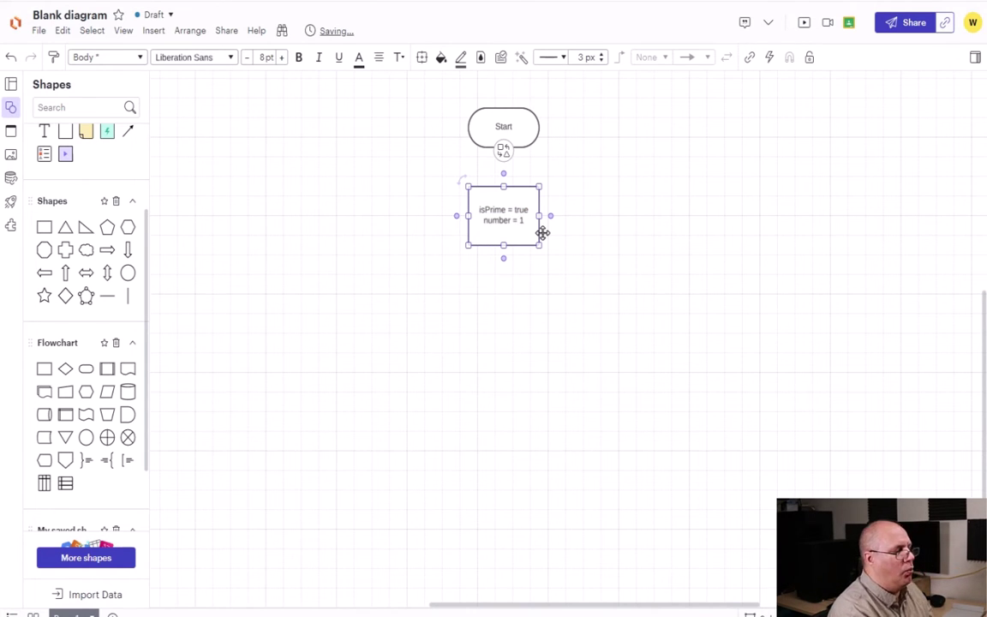
left_click(631, 249)
left_click_drag(504, 149, 503, 180)
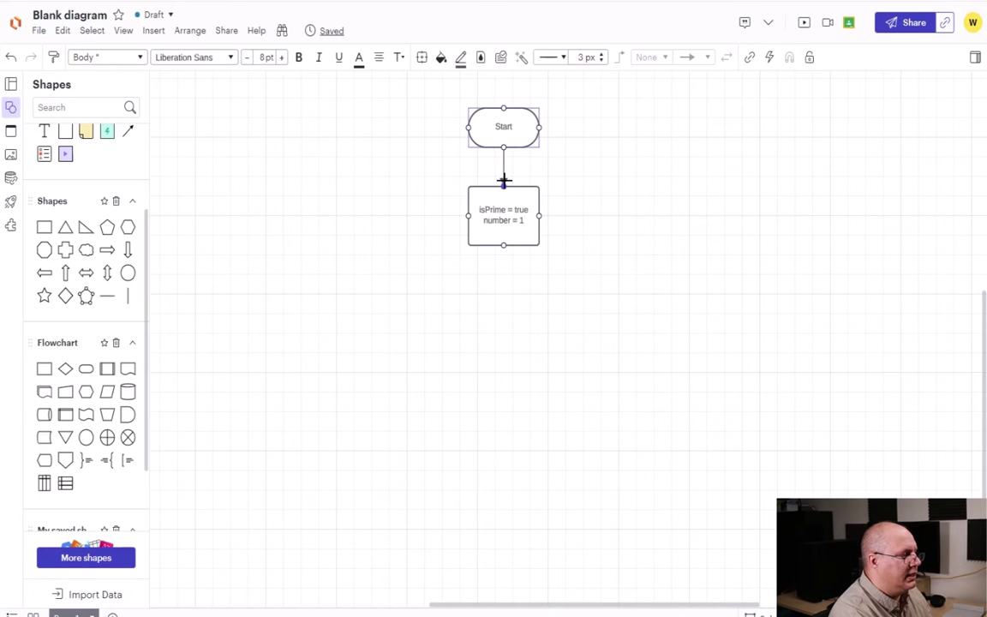
- Add a 'number < 100' decision diamond under the process box, connected from it by an arrow
left_click(639, 227)
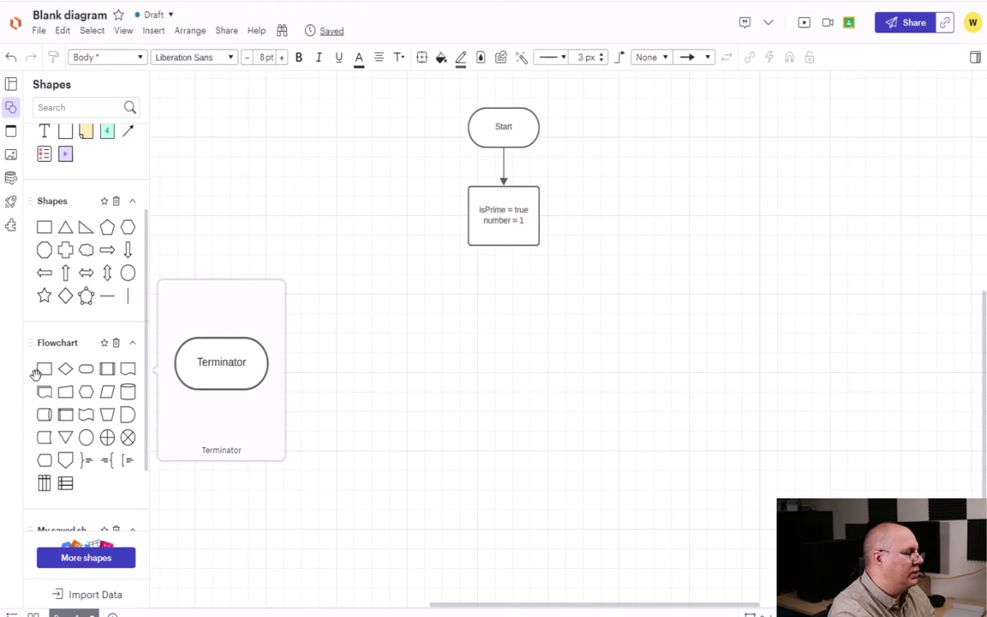
left_click_drag(65, 369, 506, 323)
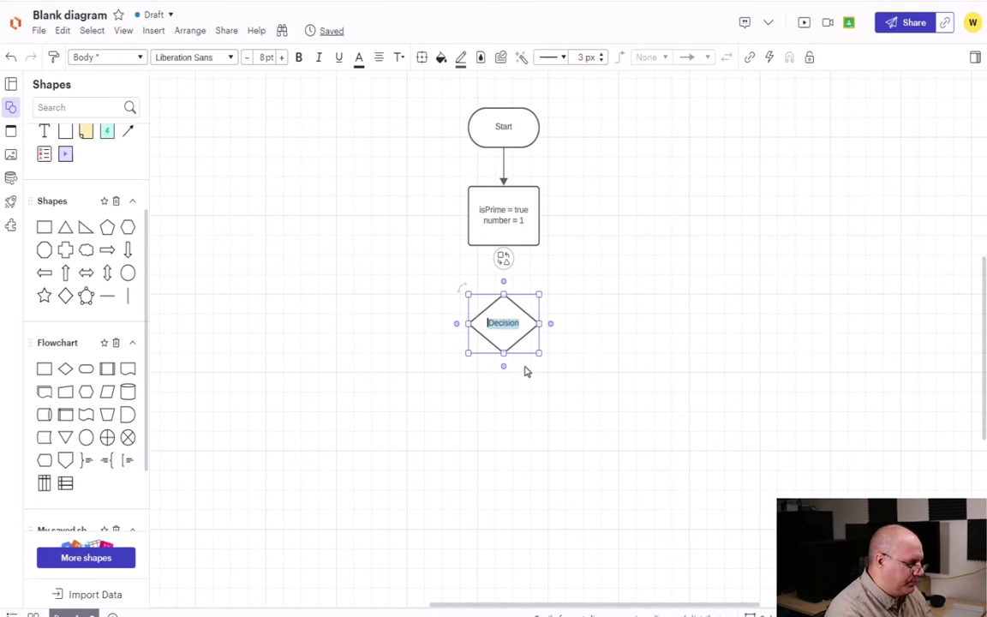
type("num")
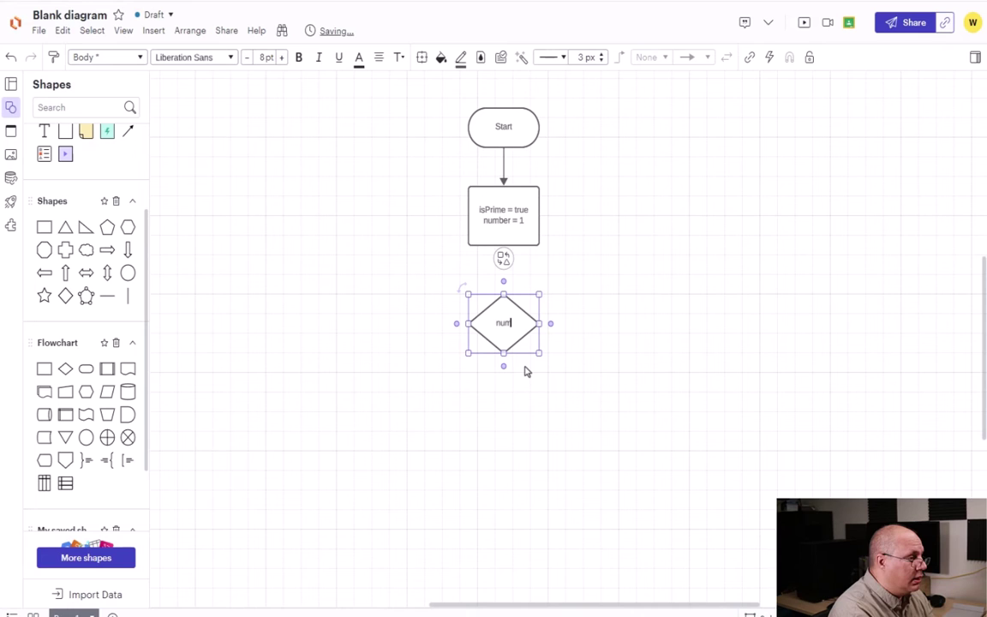
type("ber < 100")
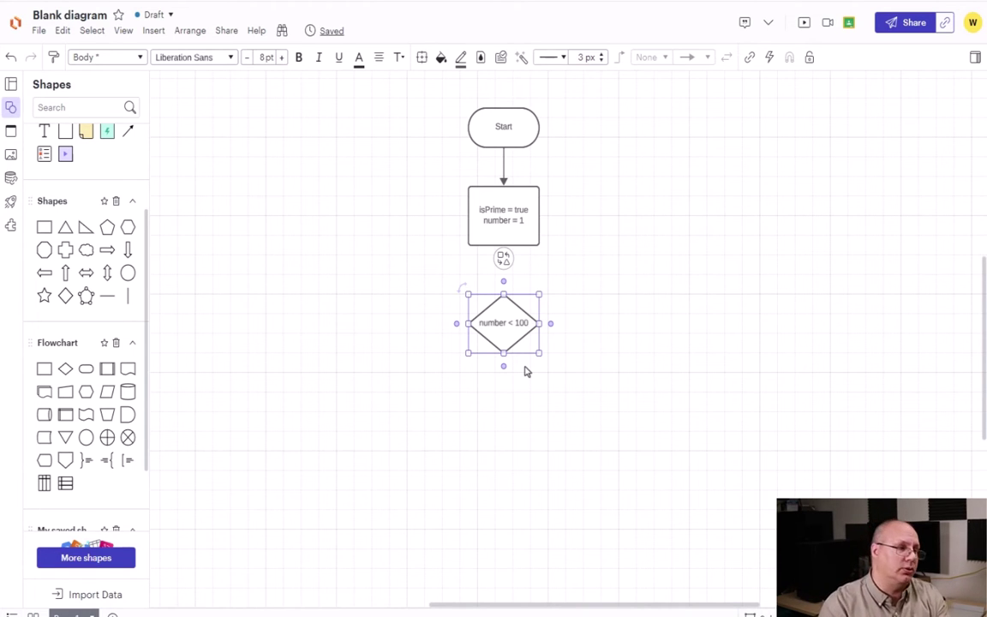
left_click(501, 273)
left_click_drag(503, 245, 504, 290)
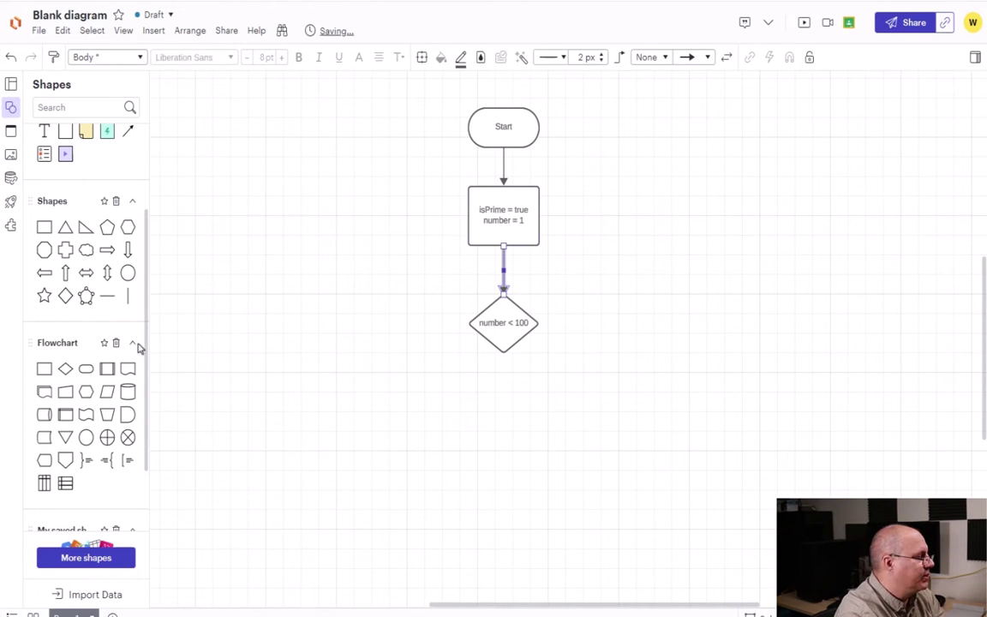
left_click(358, 443)
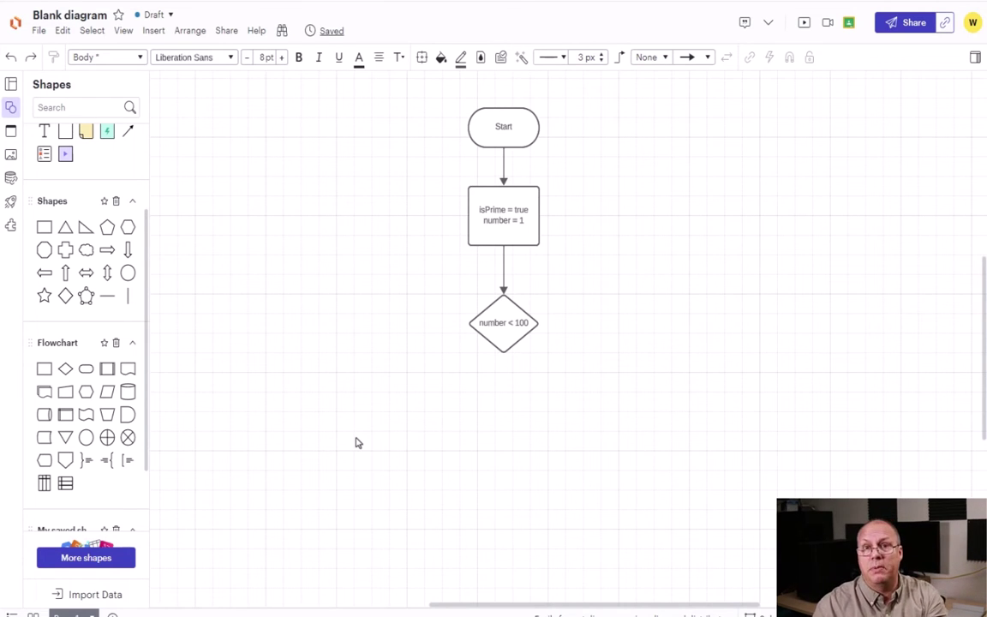
- Place a predefined process labelled 'isPrime = primeCheck(number)' right of the diamond and widen it to fit
left_click_drag(106, 368, 650, 324)
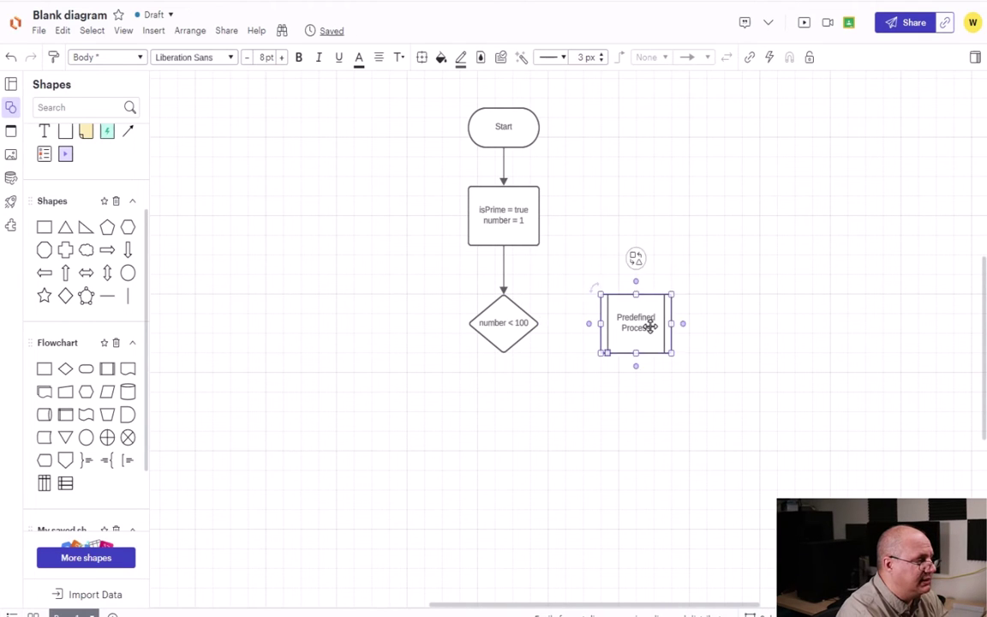
double_click(653, 327)
type("isPr")
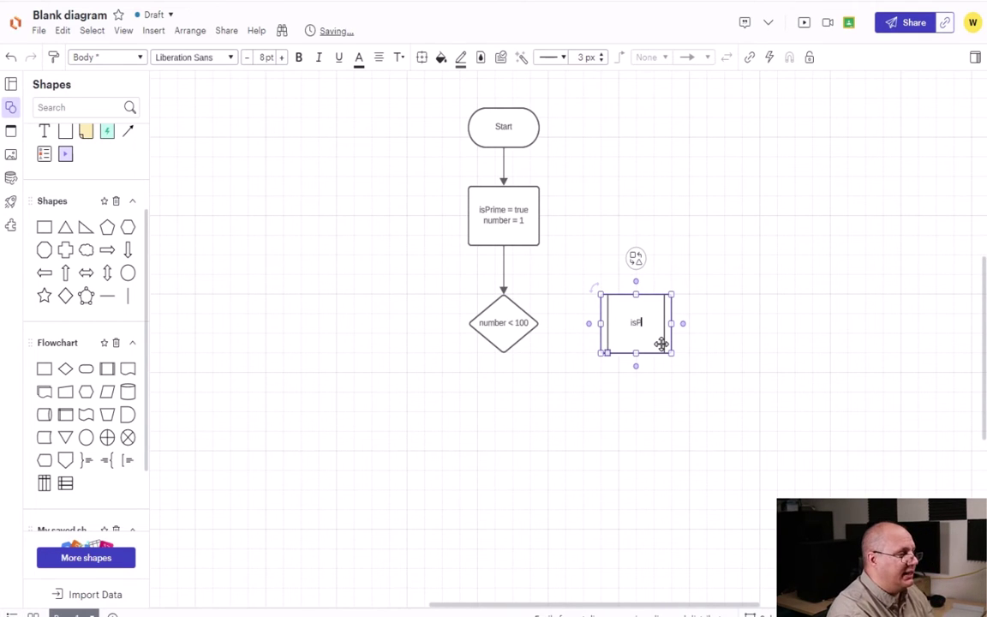
type("ime =")
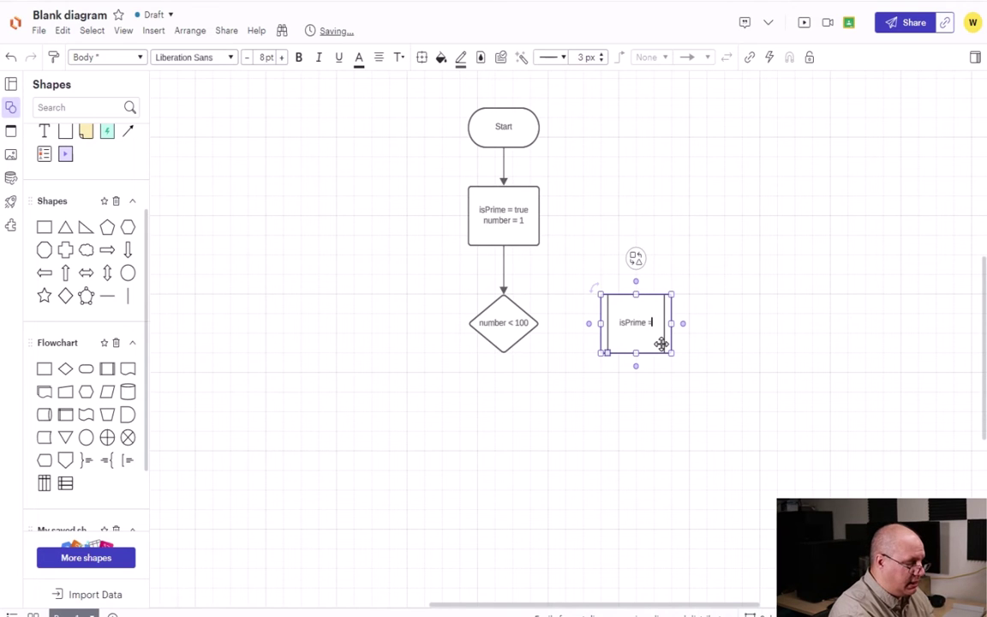
type(" pr")
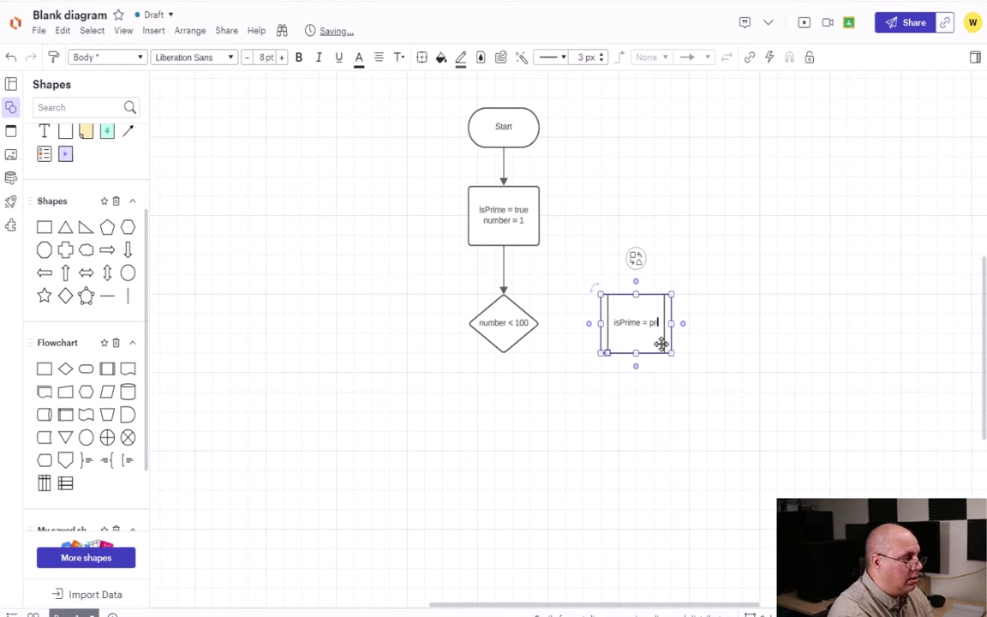
type("imeCheck(")
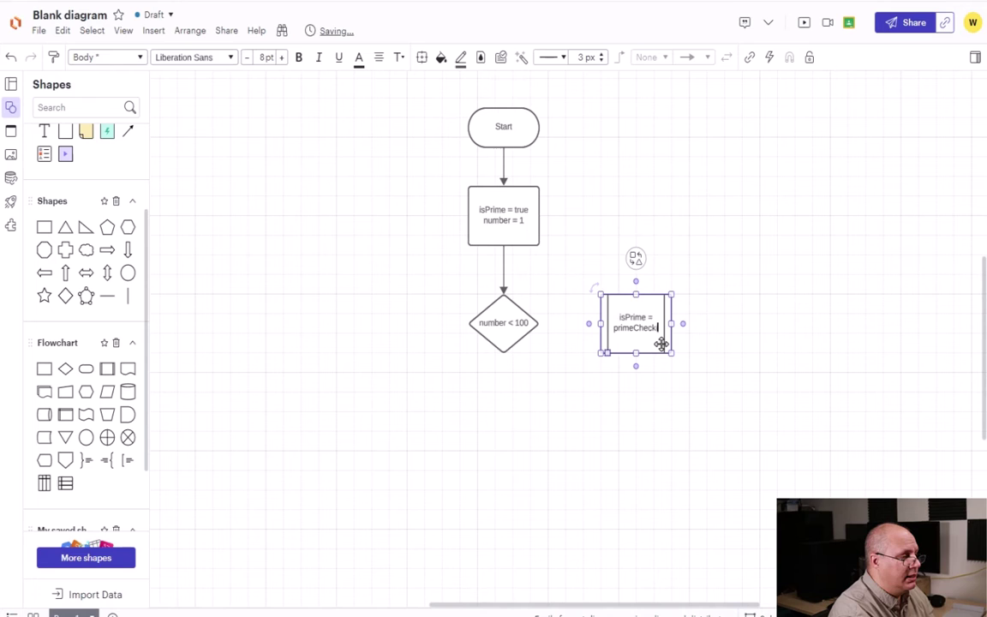
type("number")
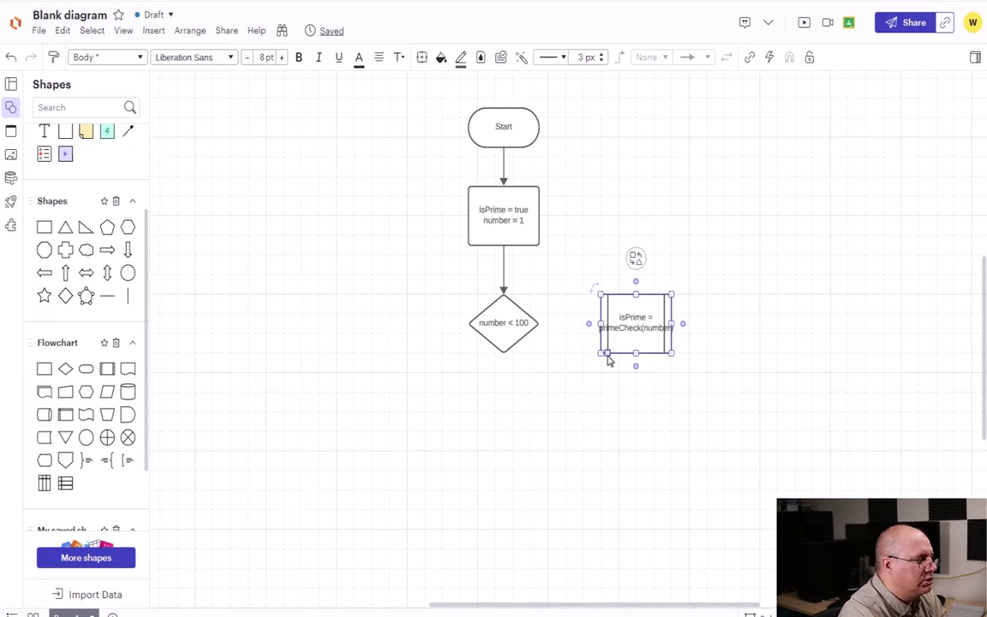
left_click_drag(591, 324, 569, 323)
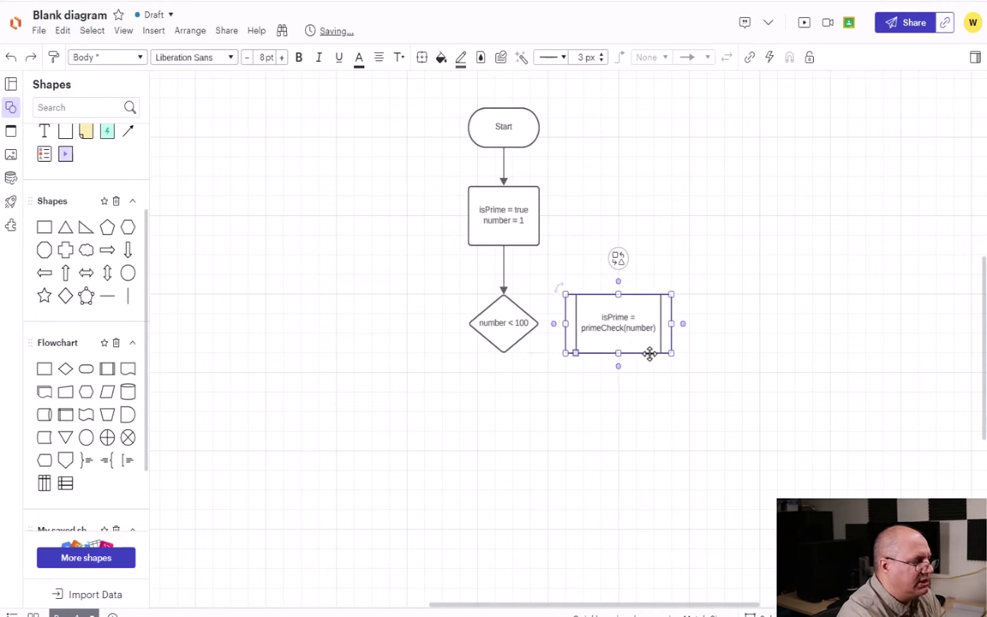
left_click(749, 357)
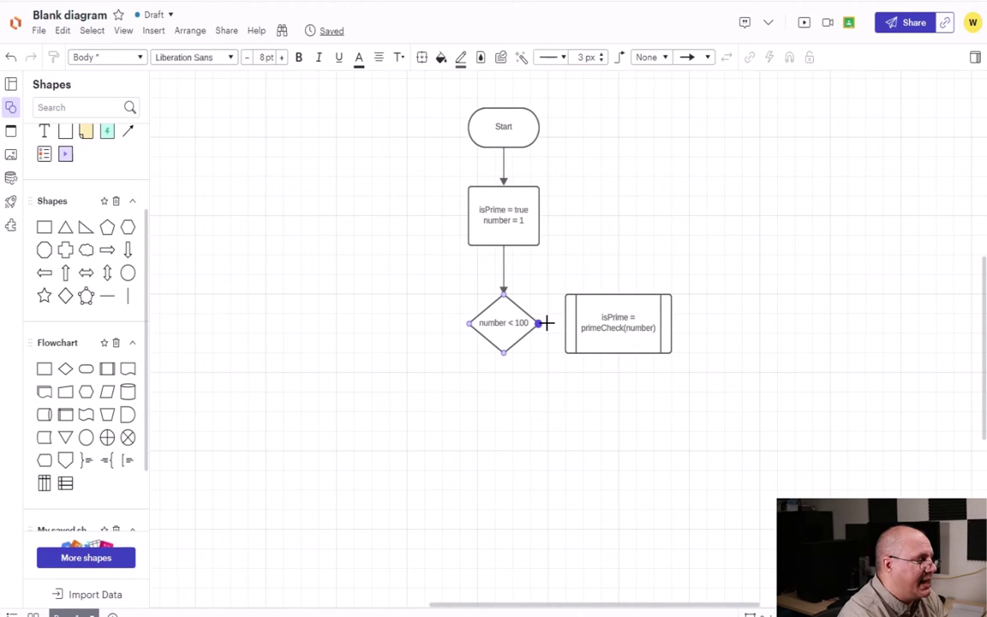
- Draw a Yes arrow from number < 100 into primeCheck, then add an 'isPrime' diamond connected from it
left_click_drag(546, 322, 567, 323)
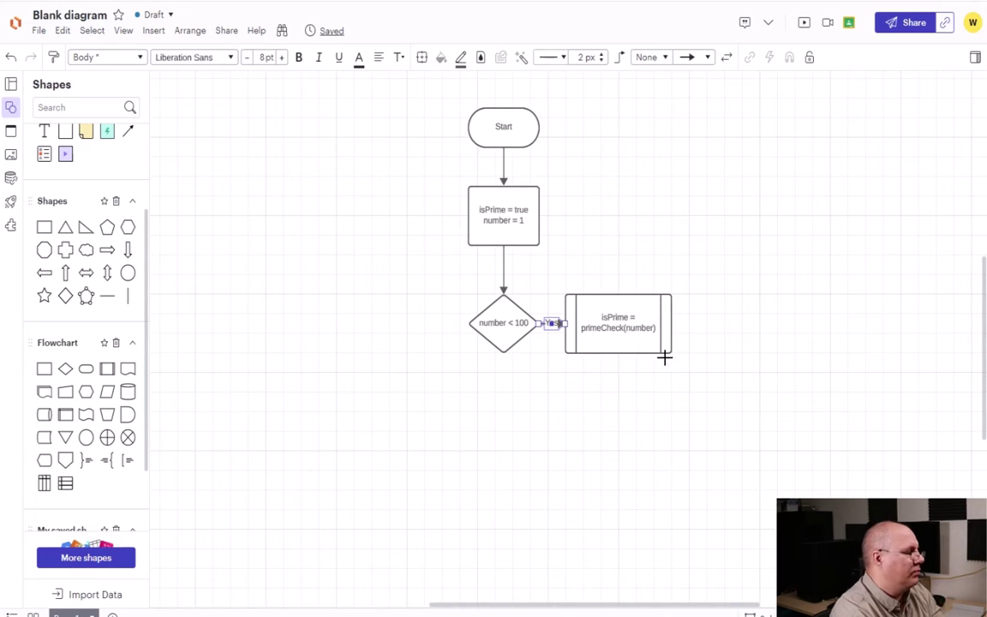
left_click_drag(65, 368, 779, 327)
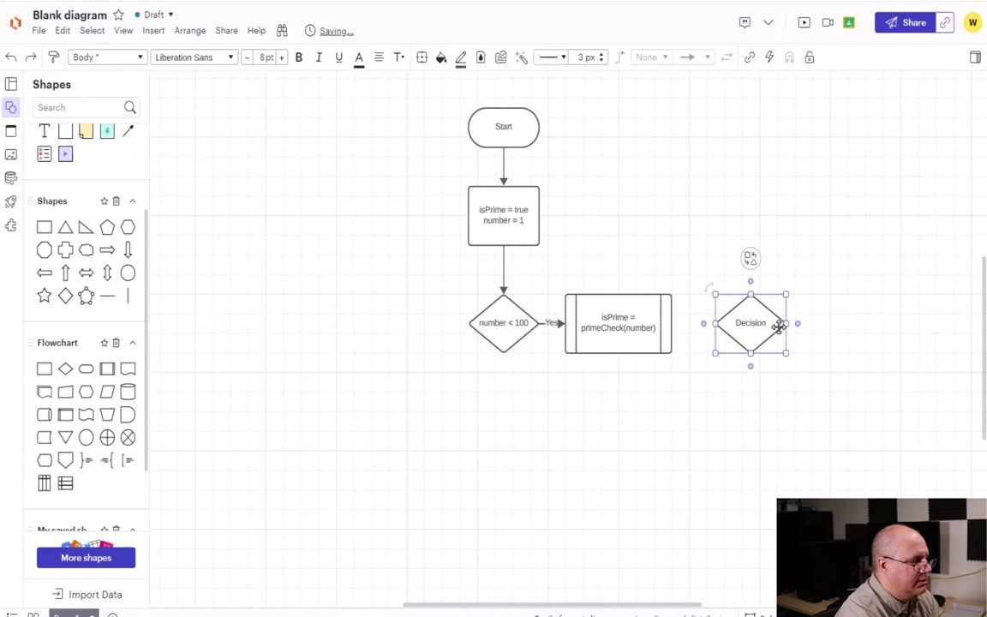
double_click(780, 330)
type("isPrime")
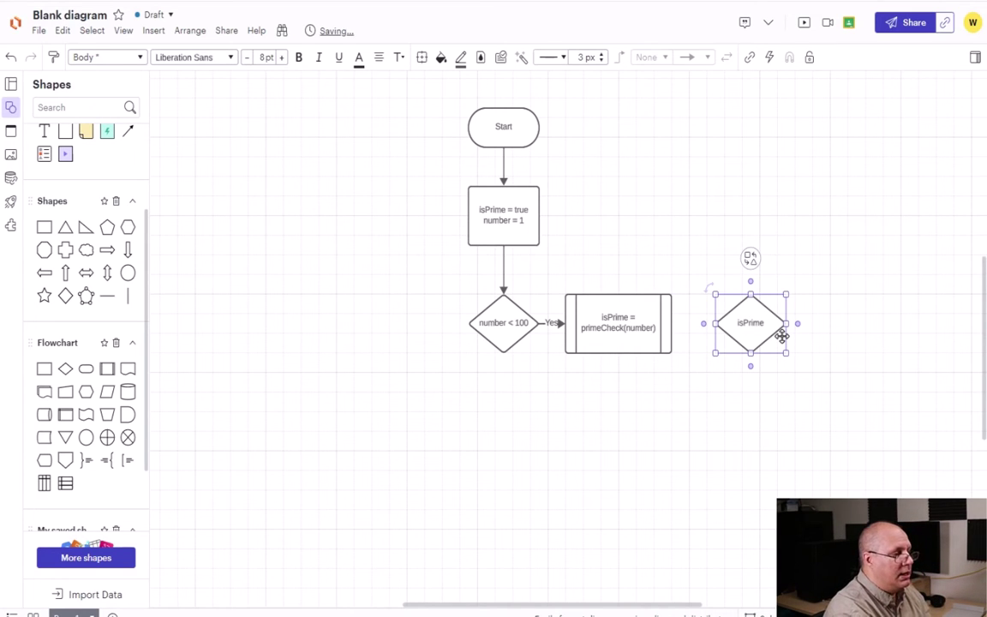
left_click(836, 362)
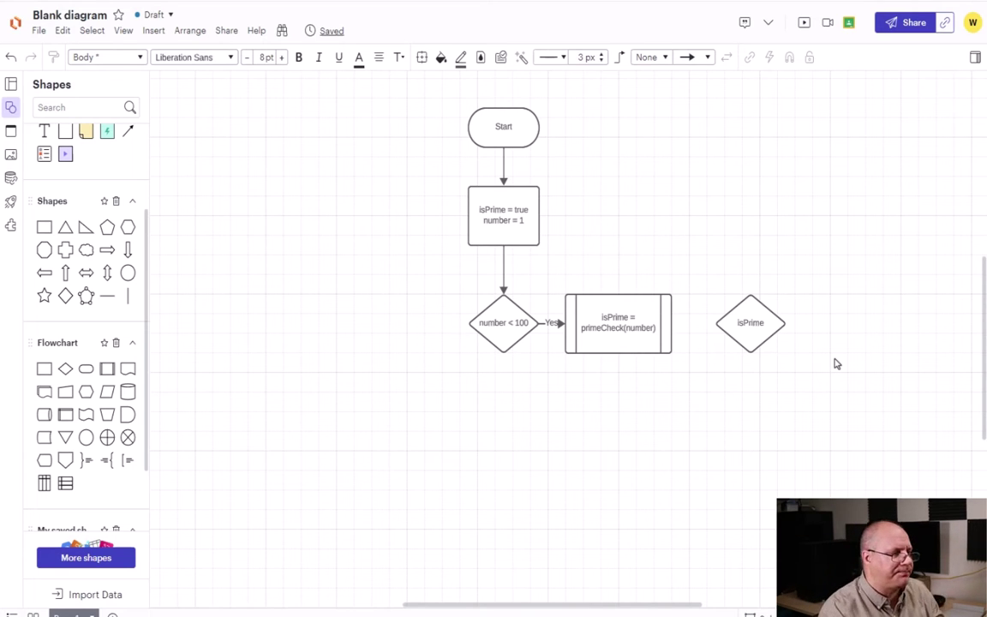
mouse_move(694, 324)
left_click_drag(692, 323, 737, 323)
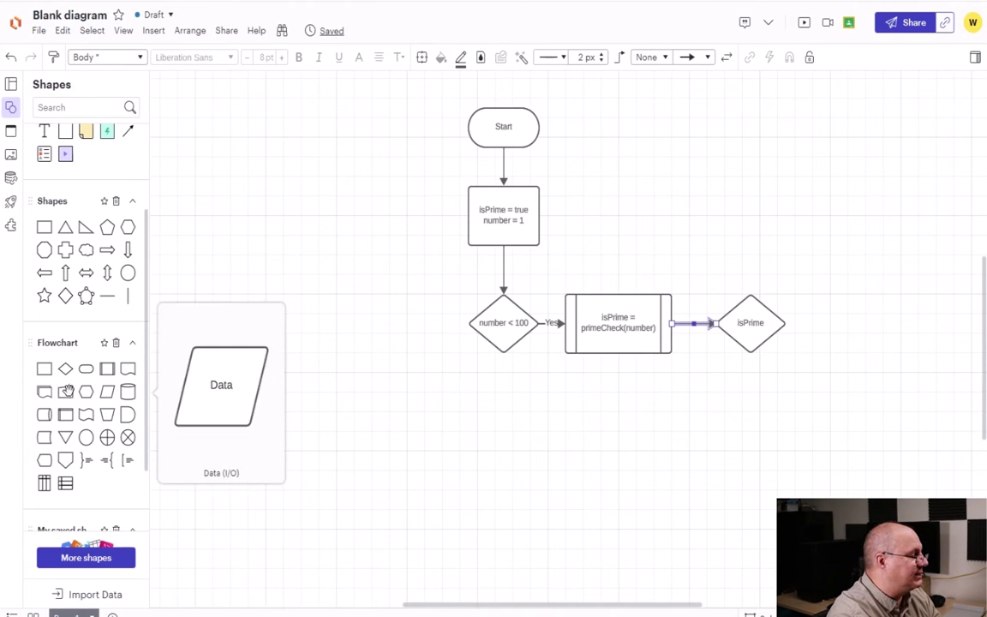
- Add a data shape reading print: number + "is prime" right of isPrime, joined by a Yes arrow
left_click_drag(107, 391, 894, 324)
type("pri")
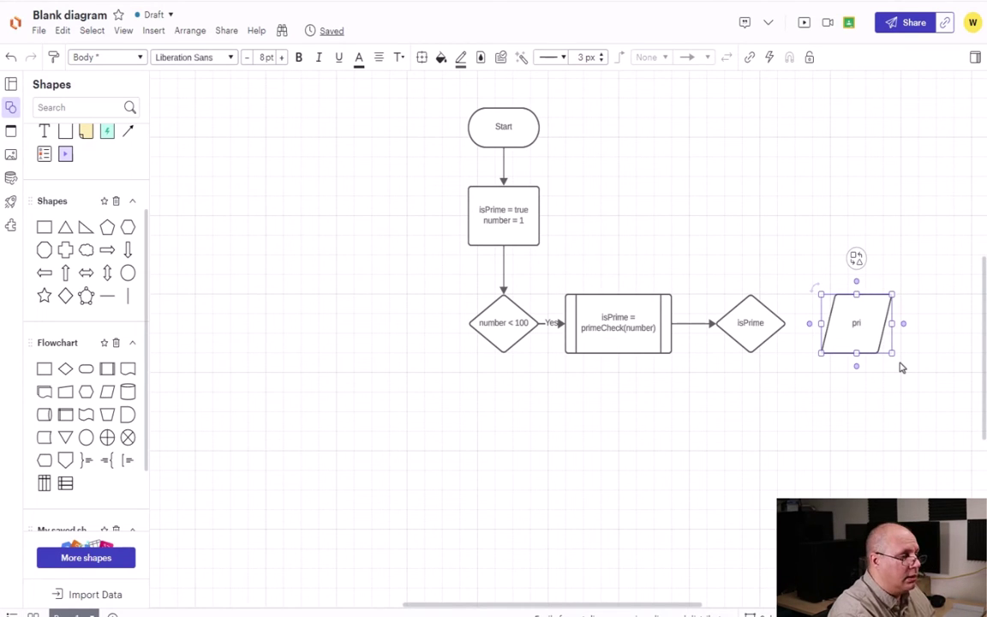
type("nt: number")
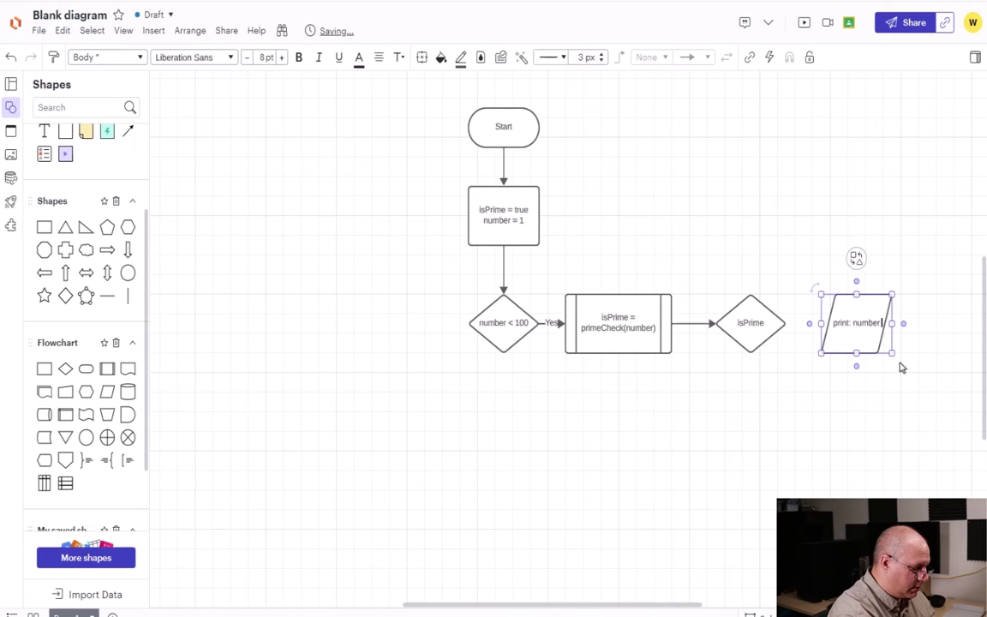
type(" + \"is prime")
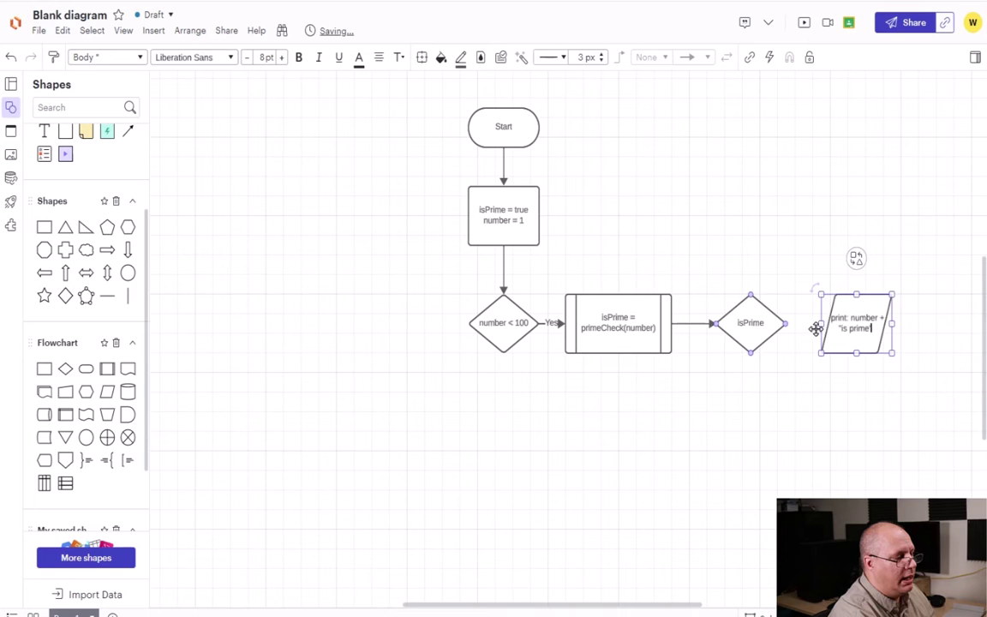
left_click_drag(817, 322, 864, 324)
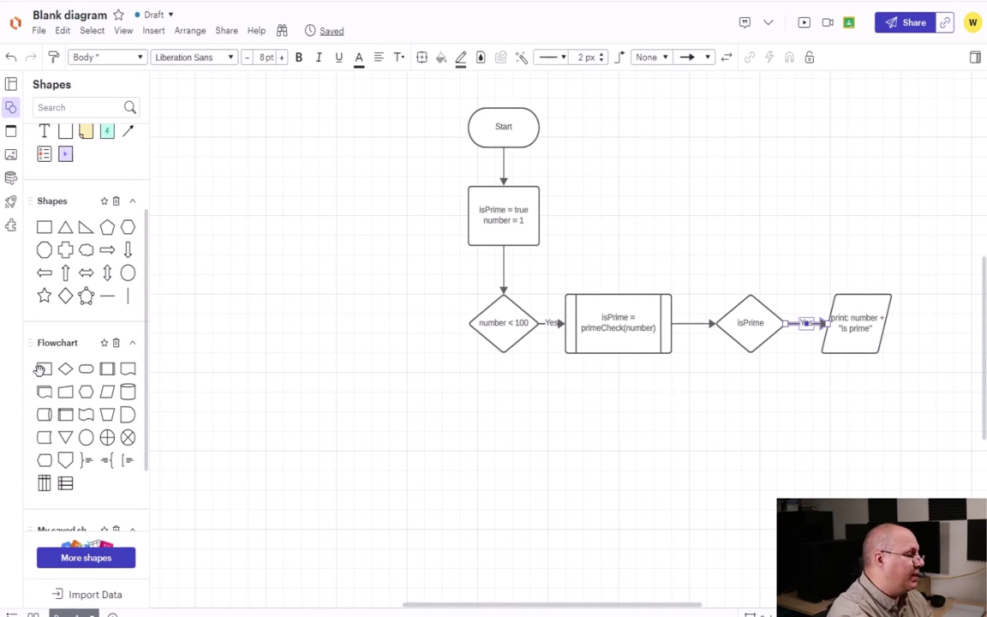
- Add a 'number = number + 1' process box right of the print shape, with an arrow from print
left_click_drag(43, 368, 980, 323)
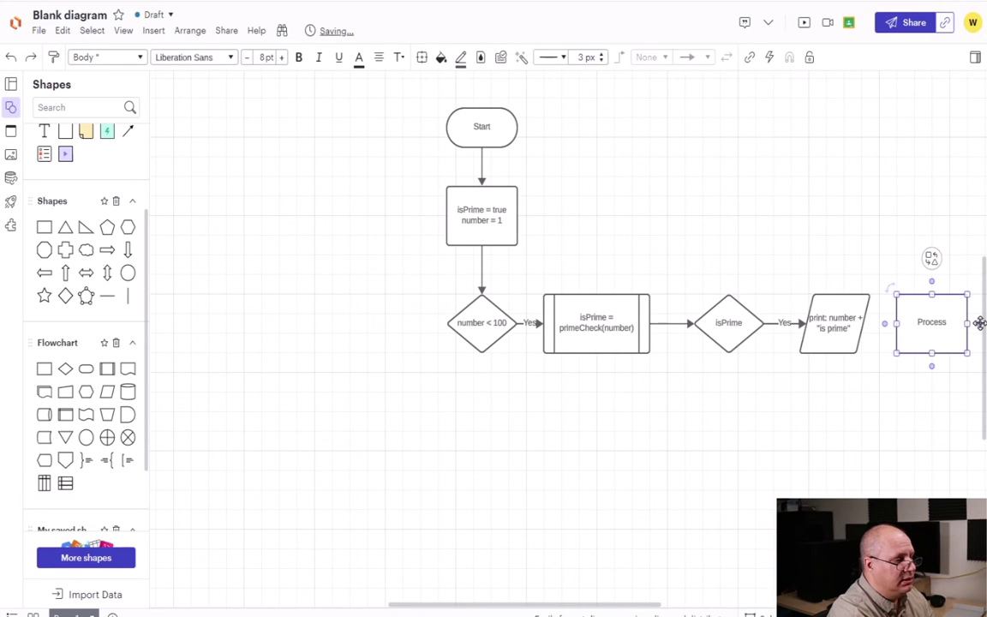
type("numb")
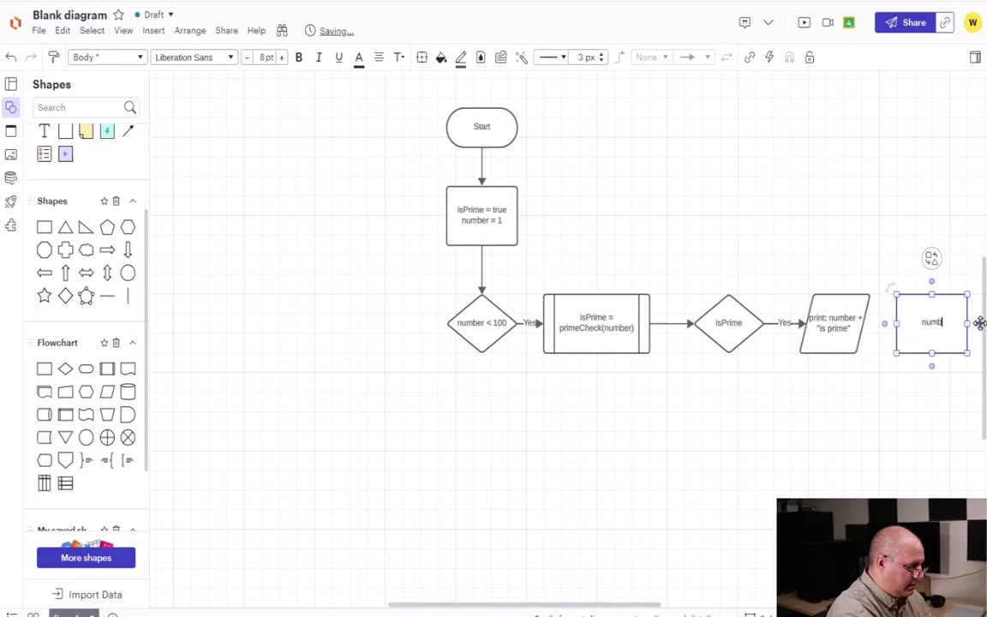
type("er = nu")
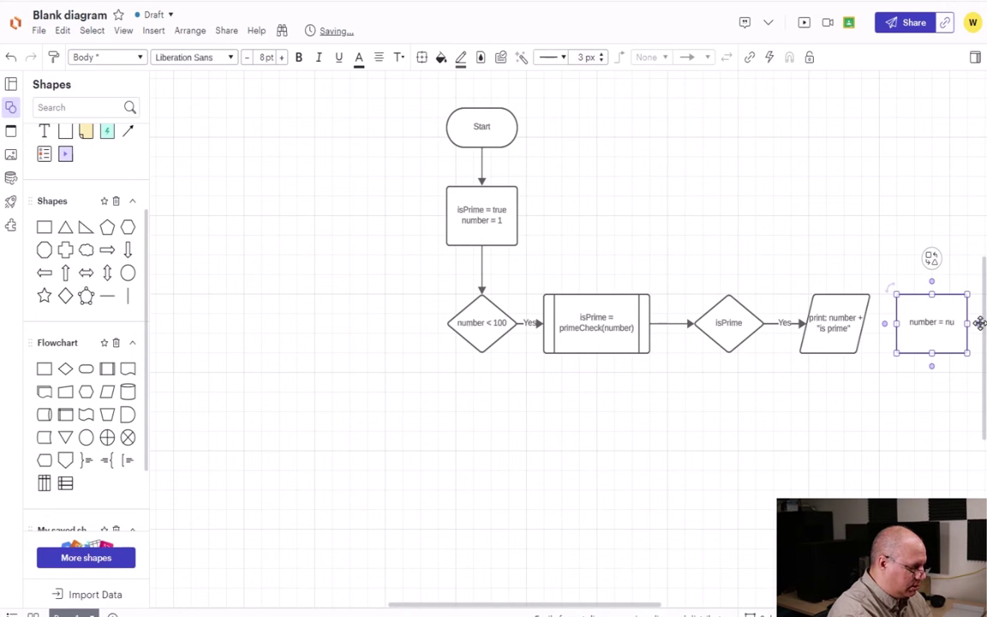
type("mber + 1")
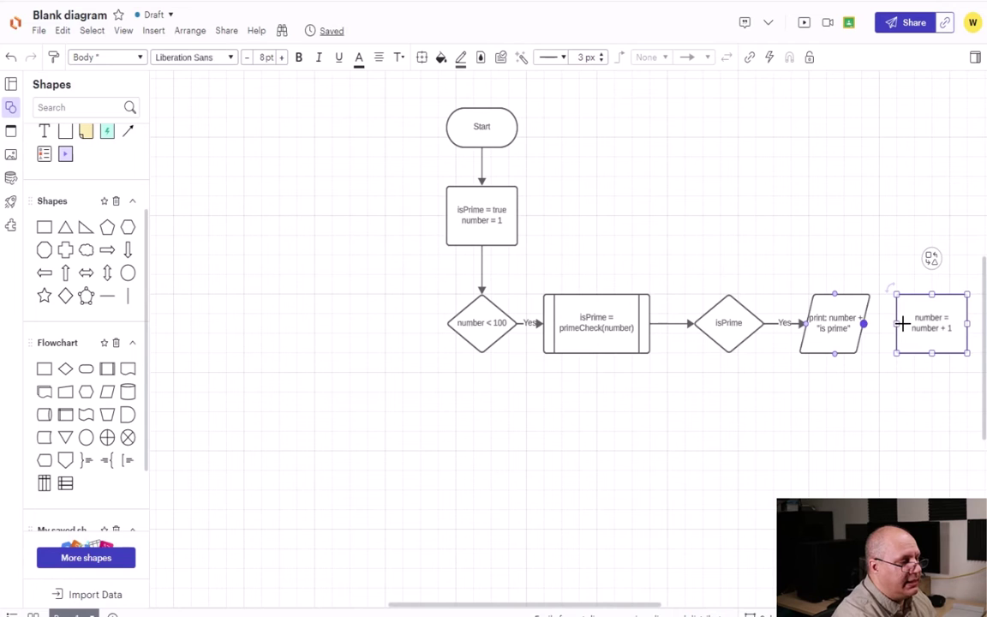
left_click_drag(903, 323, 937, 321)
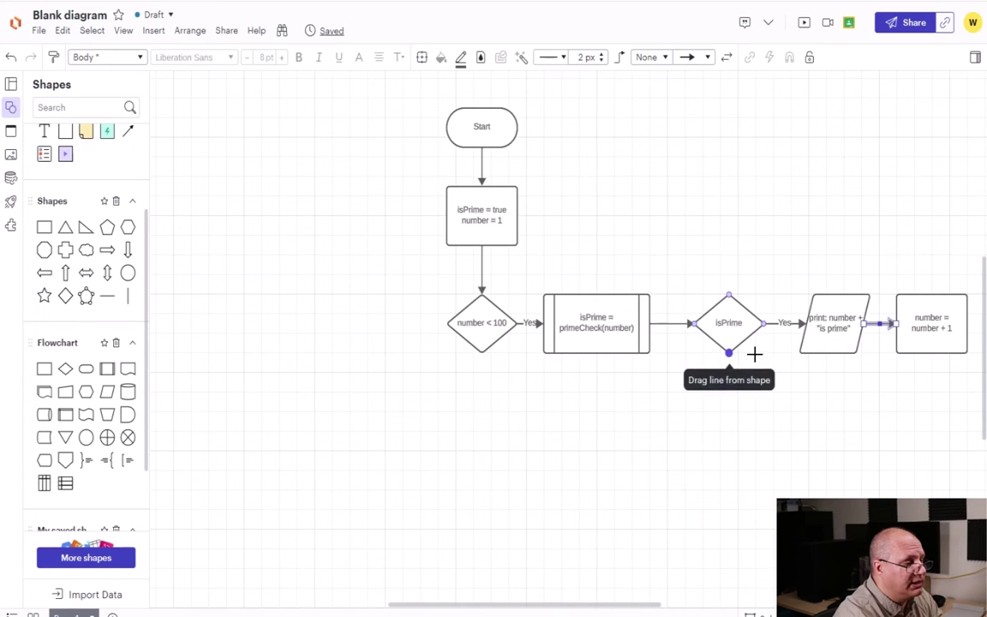
- Draw a No connector from the bottom of the isPrime diamond toward the increment step
left_click_drag(754, 353, 924, 328)
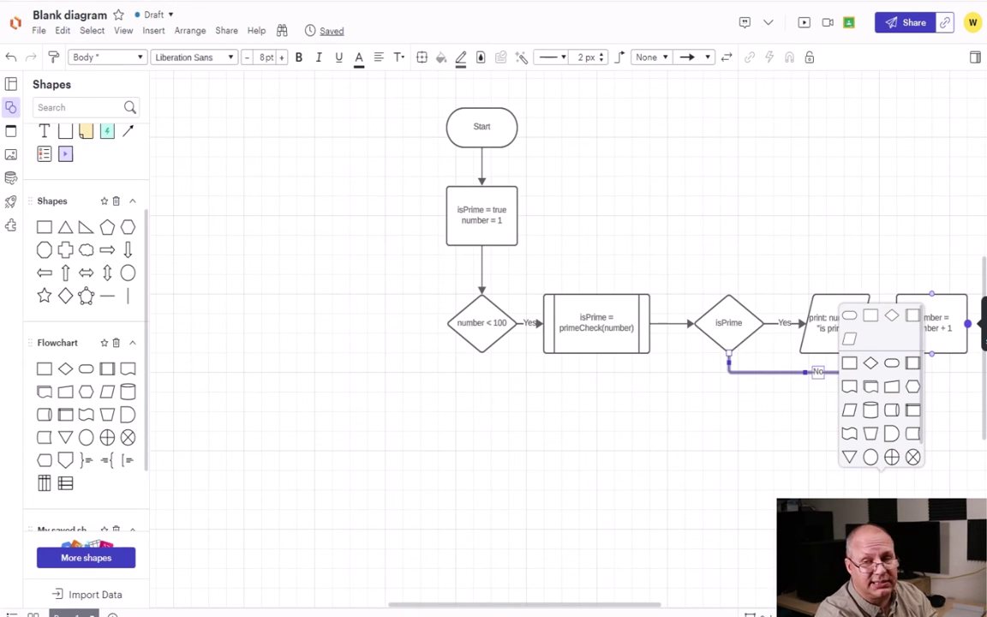
- Replace the misrouted connector with a loop-back arrow from the increment box to number < 100
left_click_drag(967, 324, 350, 270)
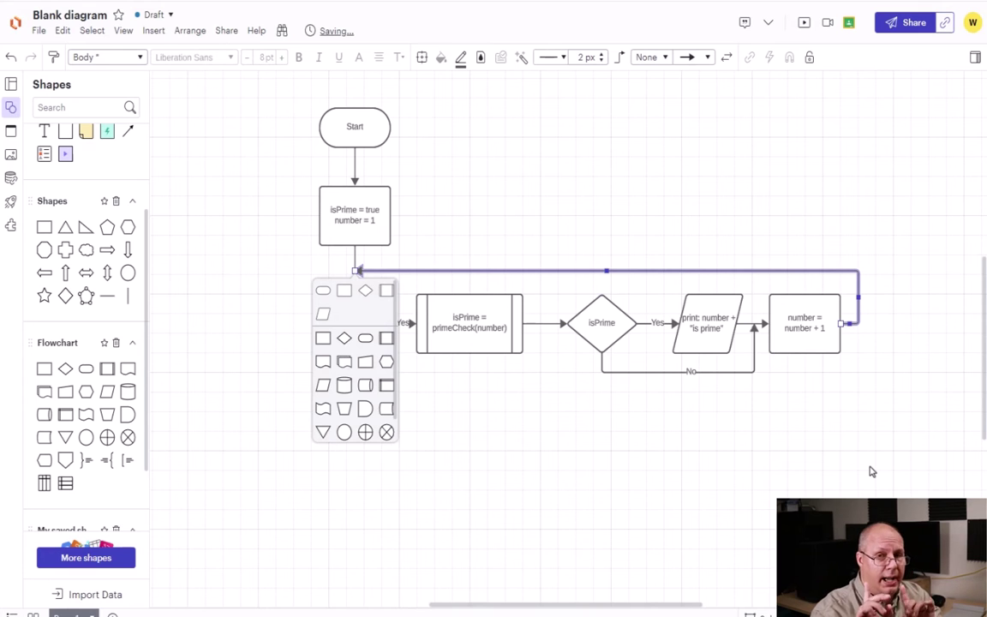
key("ctrl+z")
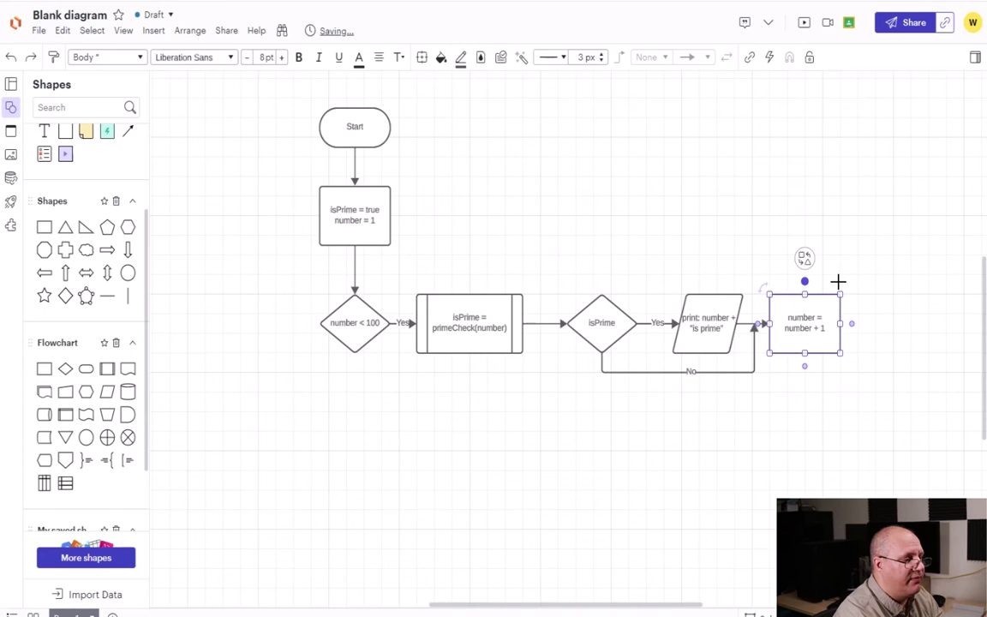
left_click_drag(805, 281, 357, 270)
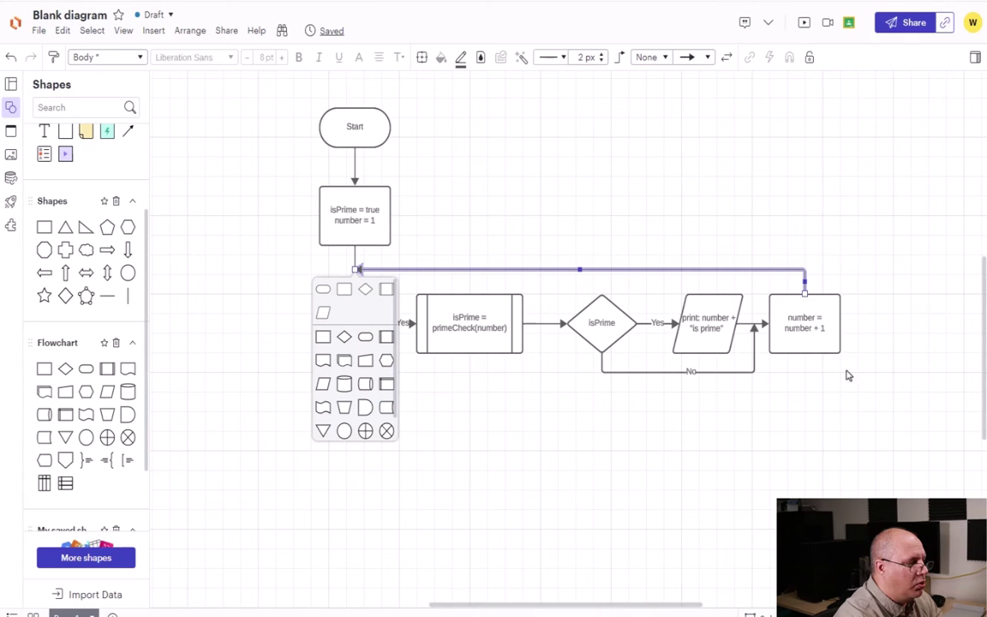
left_click(417, 364)
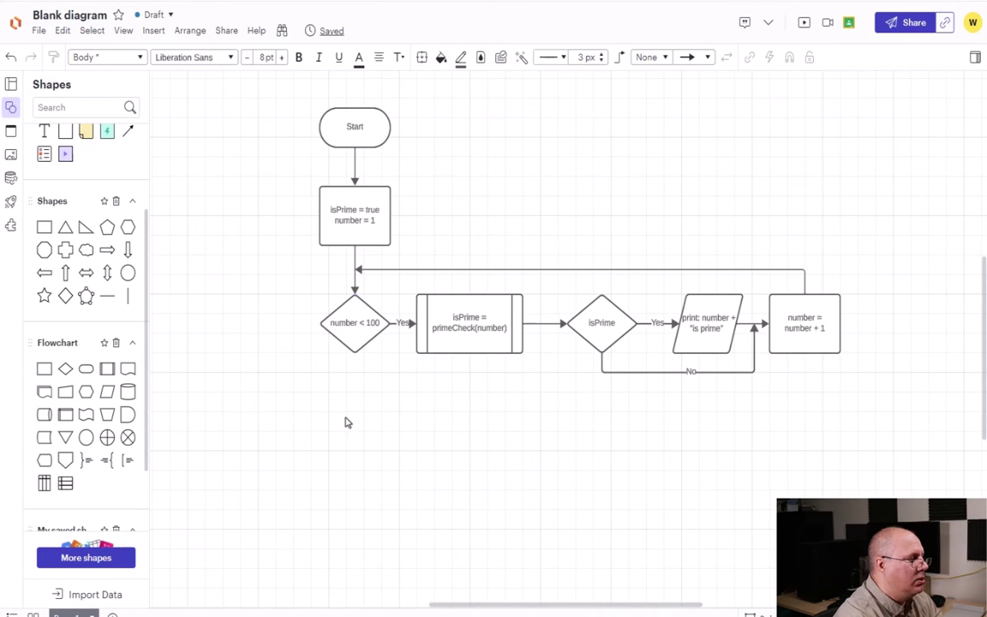
- Place a data shape below number < 100 and label it print: "Done processing"
left_click_drag(321, 403, 397, 401)
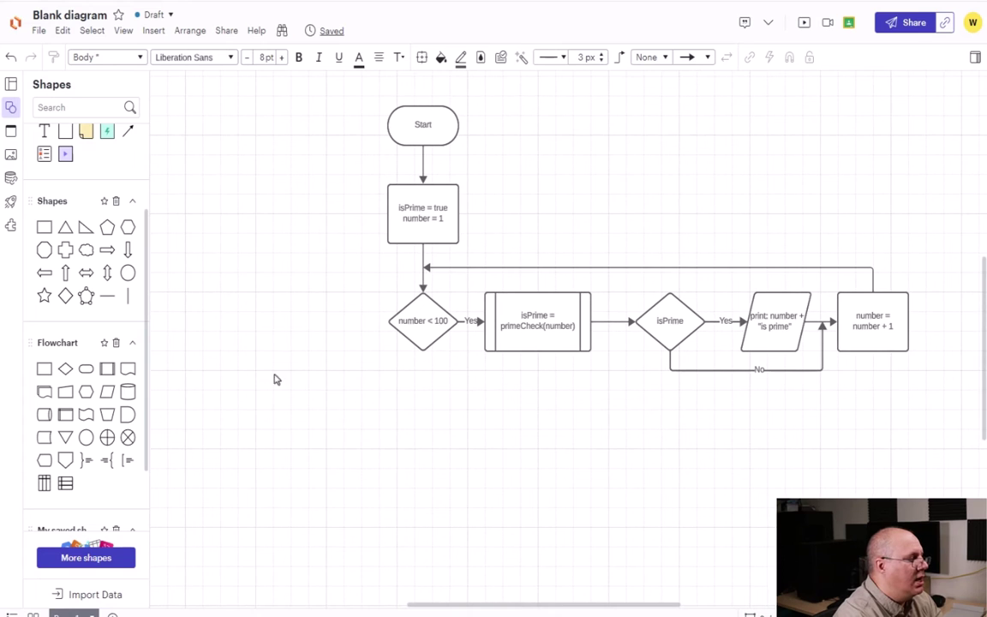
mouse_move(65, 392)
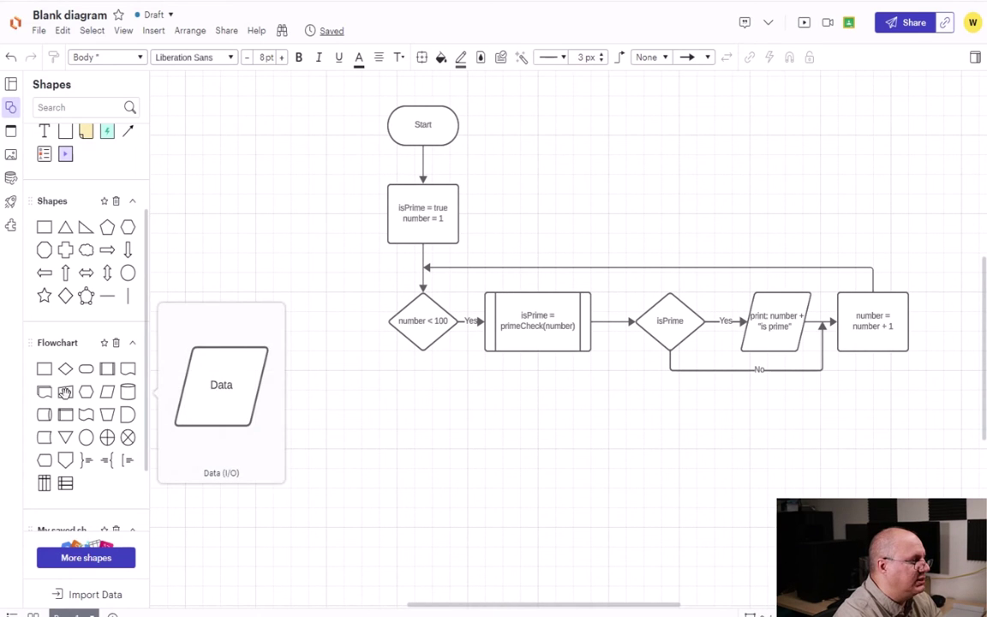
left_click_drag(65, 392, 415, 426)
double_click(421, 429)
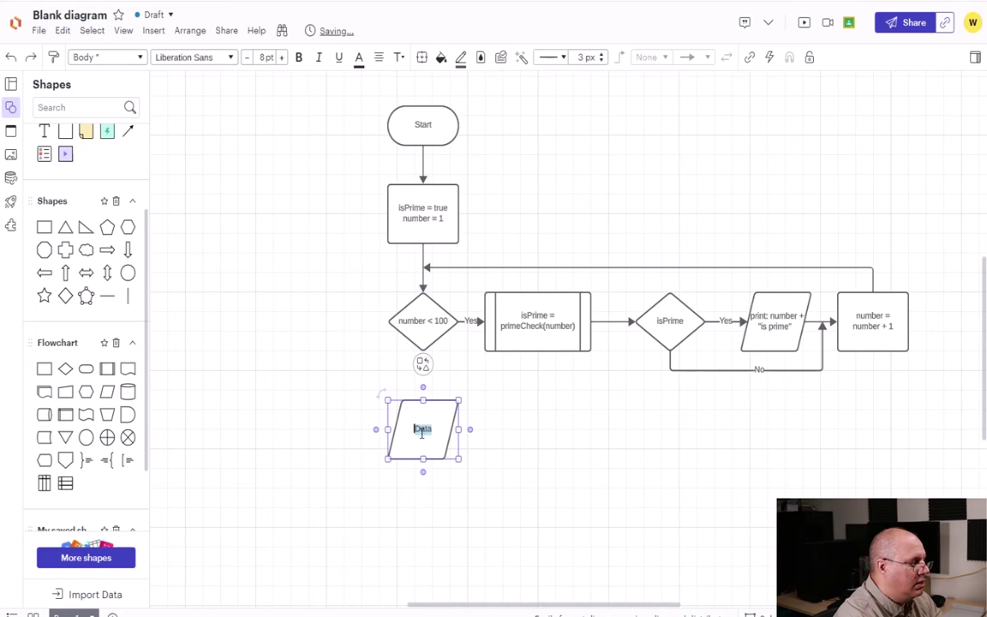
key("BackSpace")
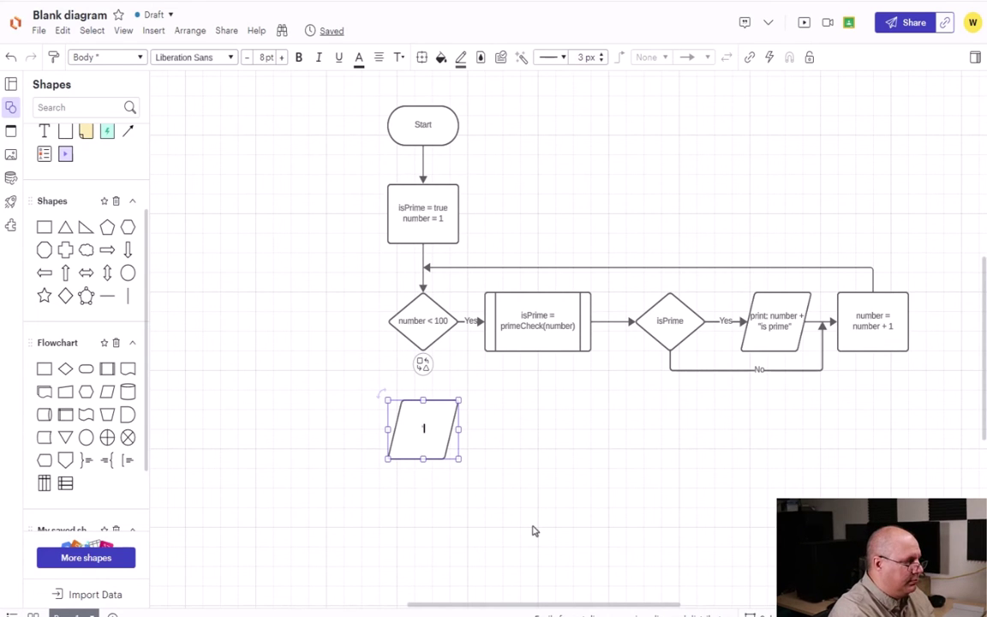
type("print:")
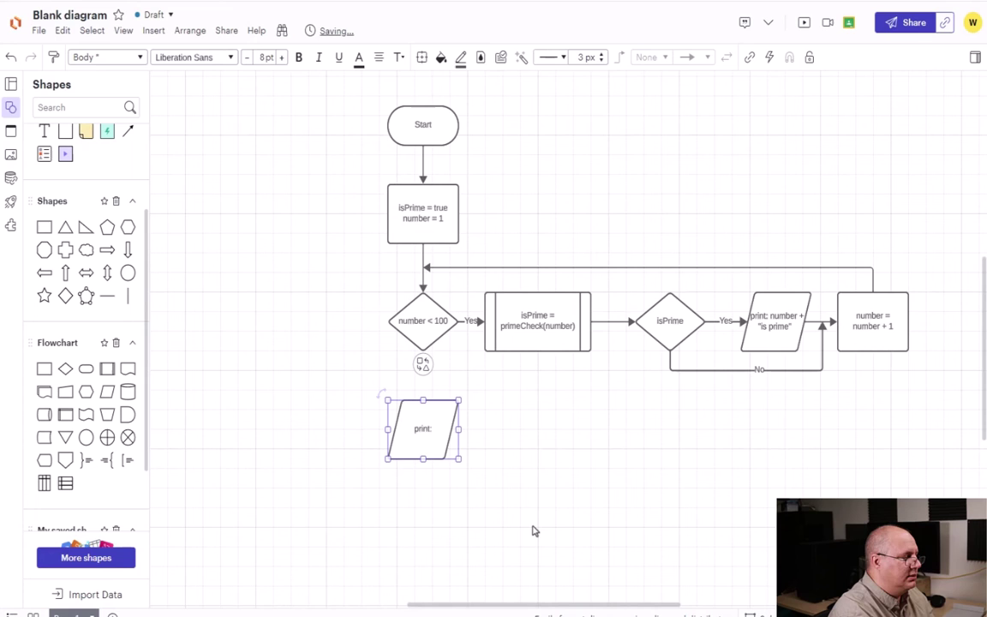
type(" \"Done p")
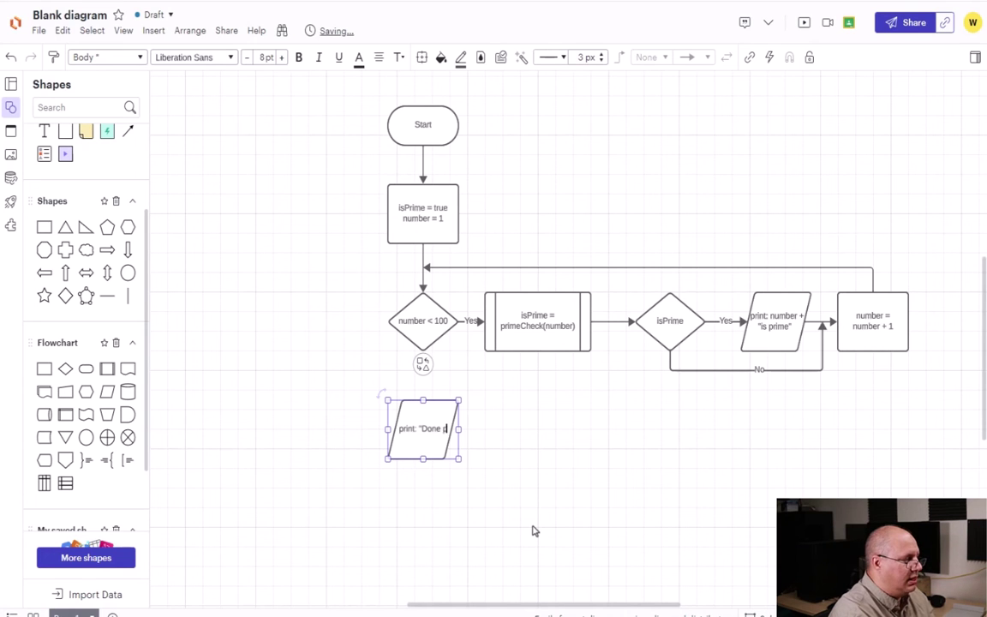
type("rocessing")
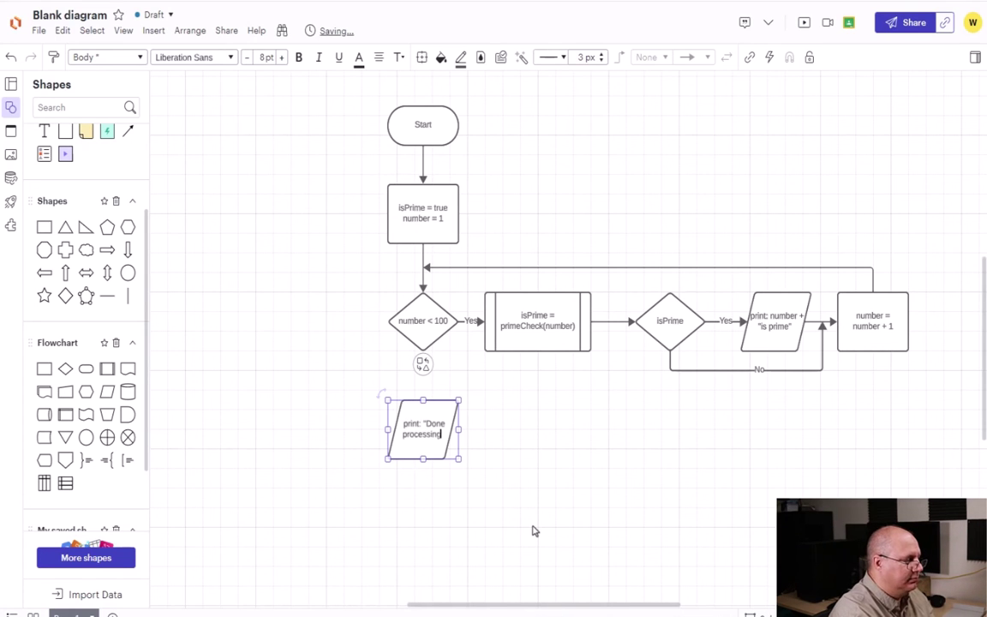
type("\"")
left_click(628, 451)
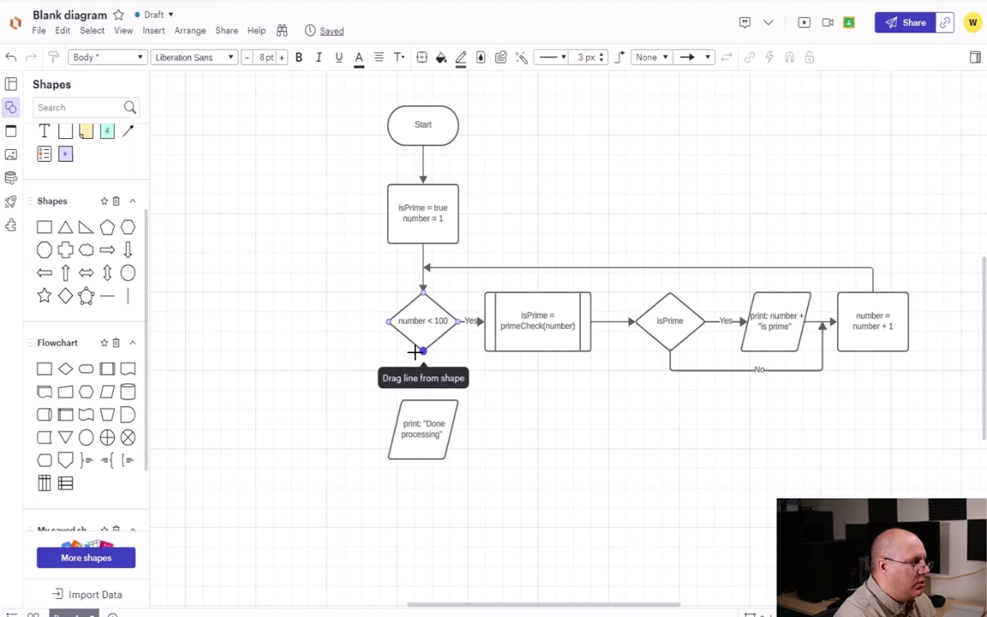
- Link number < 100's No branch to Done processing, then add an 'End' terminator connected below it
left_click_drag(415, 351, 420, 397)
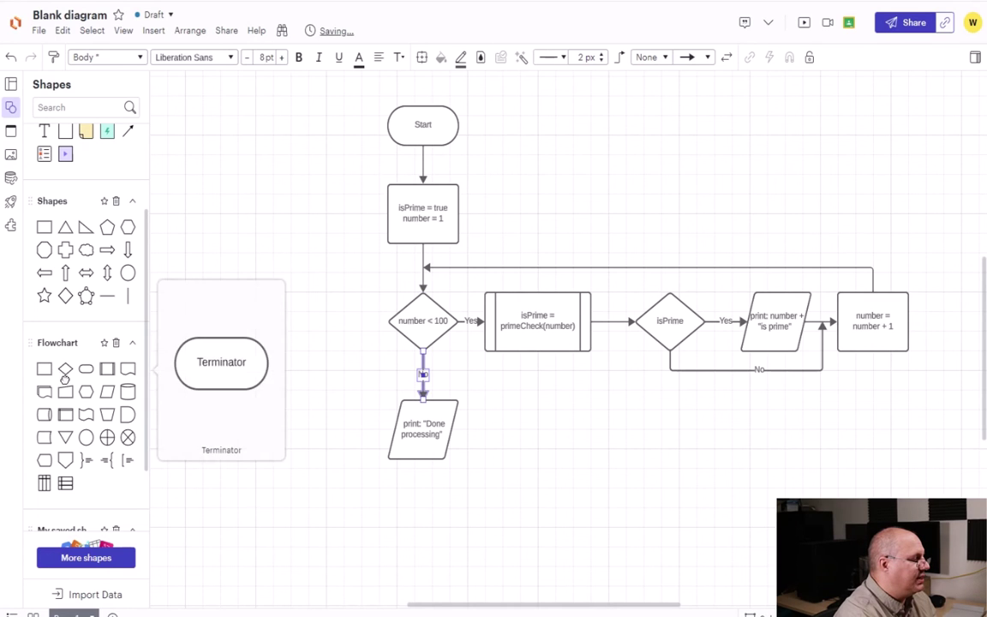
left_click_drag(86, 368, 409, 515)
double_click(410, 514)
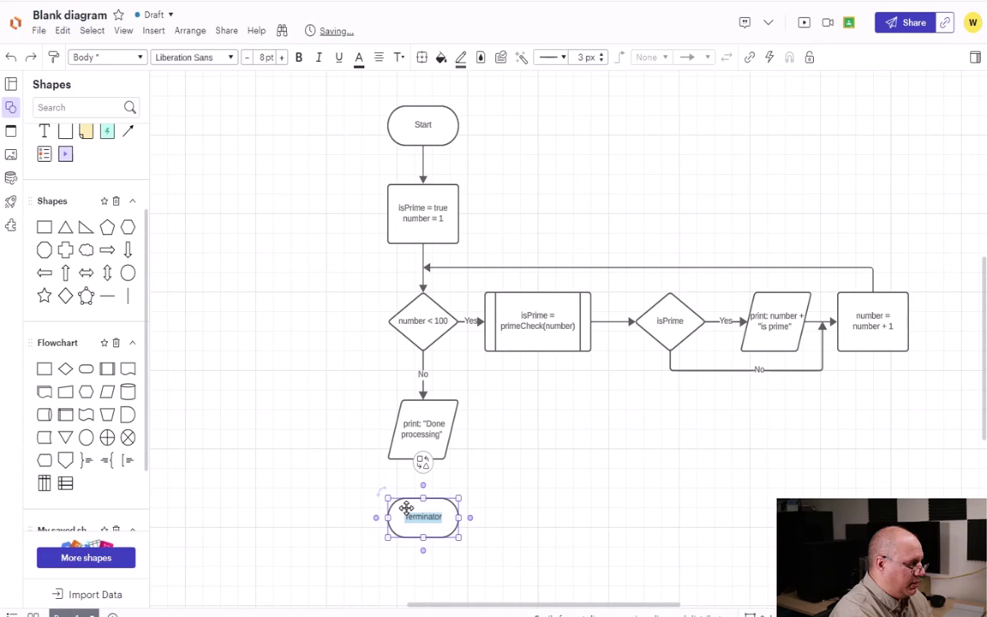
type("End")
left_click(471, 467)
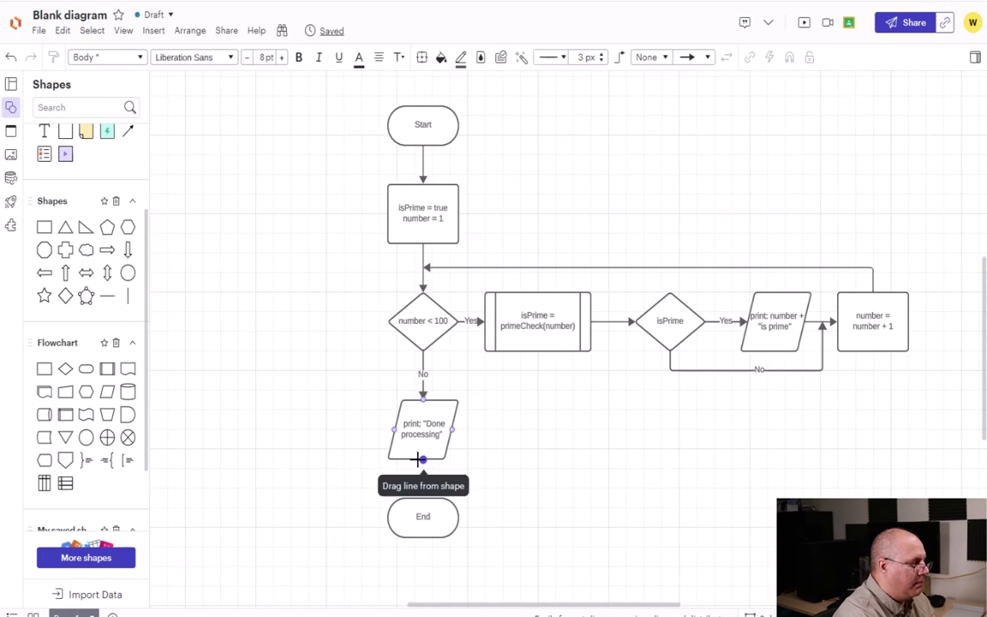
left_click_drag(420, 460, 423, 507)
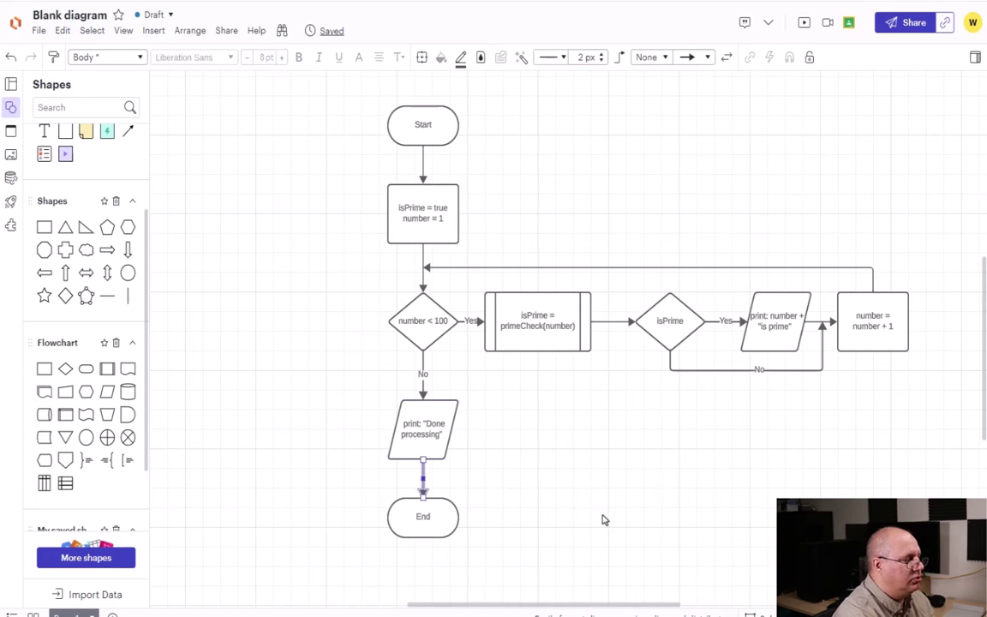